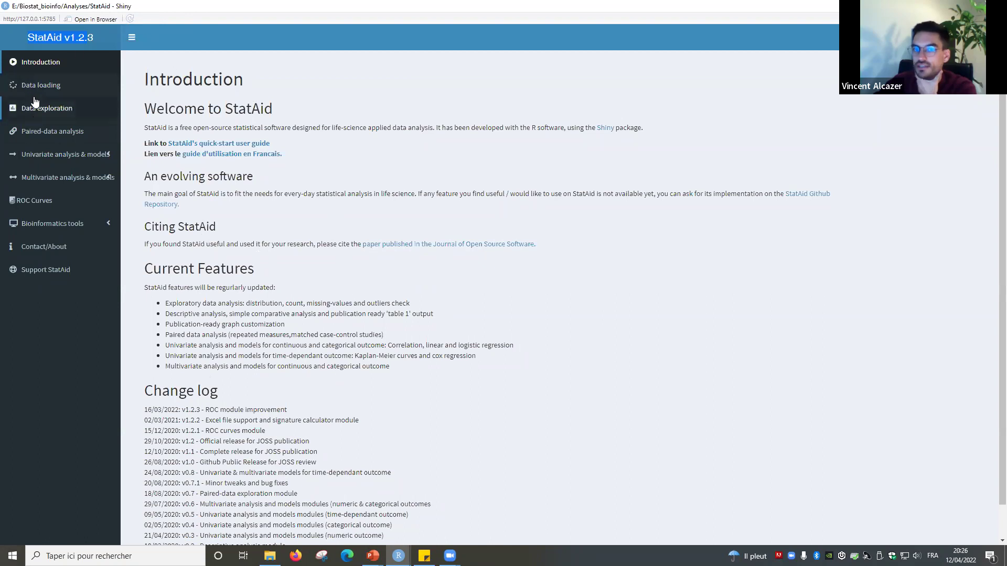
- Open the univariate analysis and models module for a continuous outcome
left_click(32, 92)
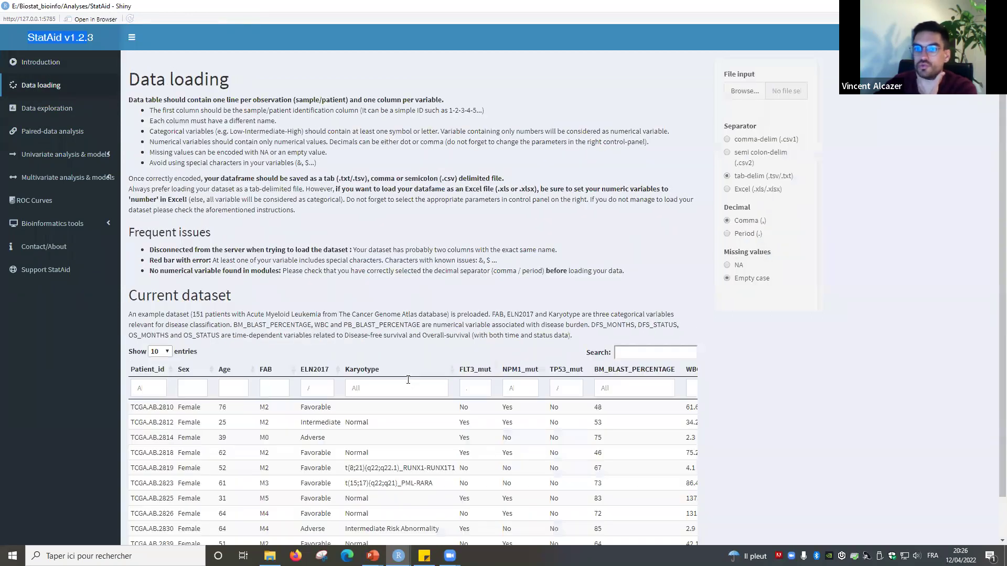
left_click(34, 159)
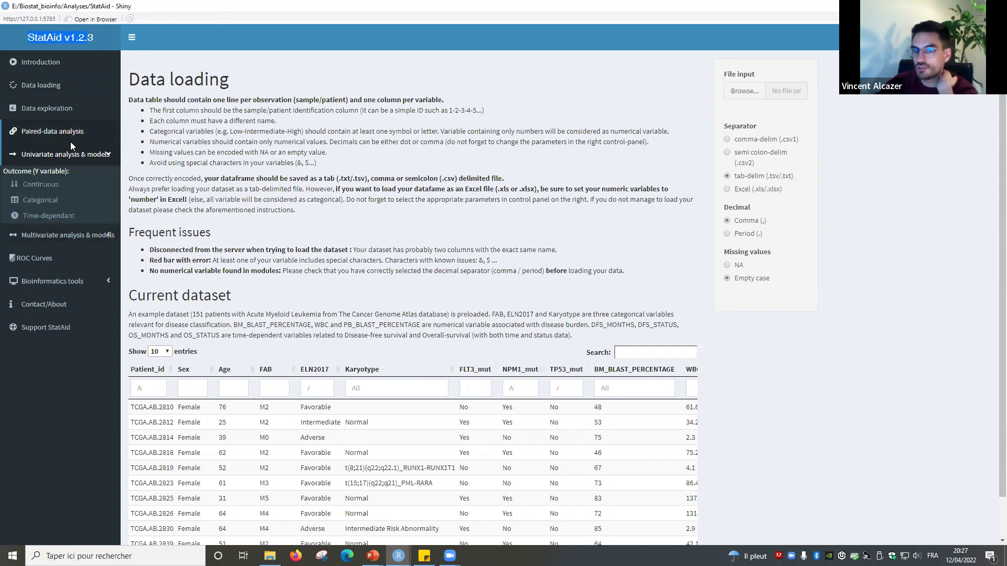
left_click(67, 159)
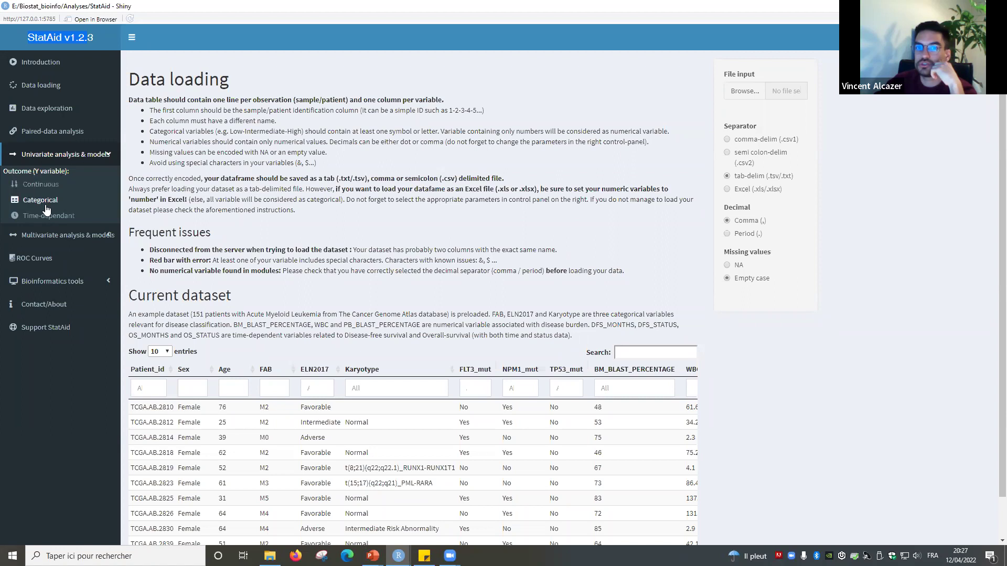
left_click(41, 185)
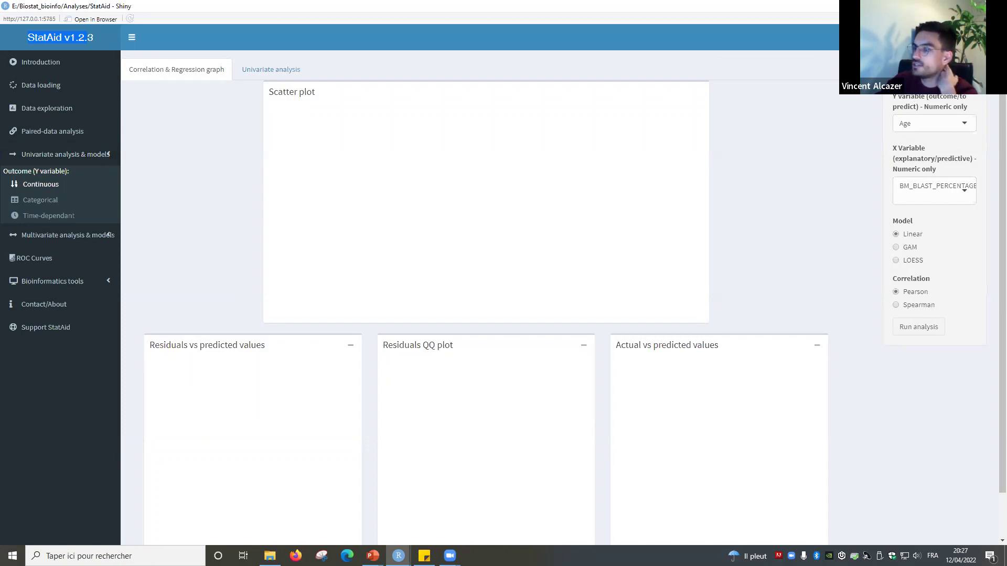
- Run a linear regression with Pearson correlation using WBC as the outcome and Age as the explanatory variable, and review the residual plots
left_click(866, 128)
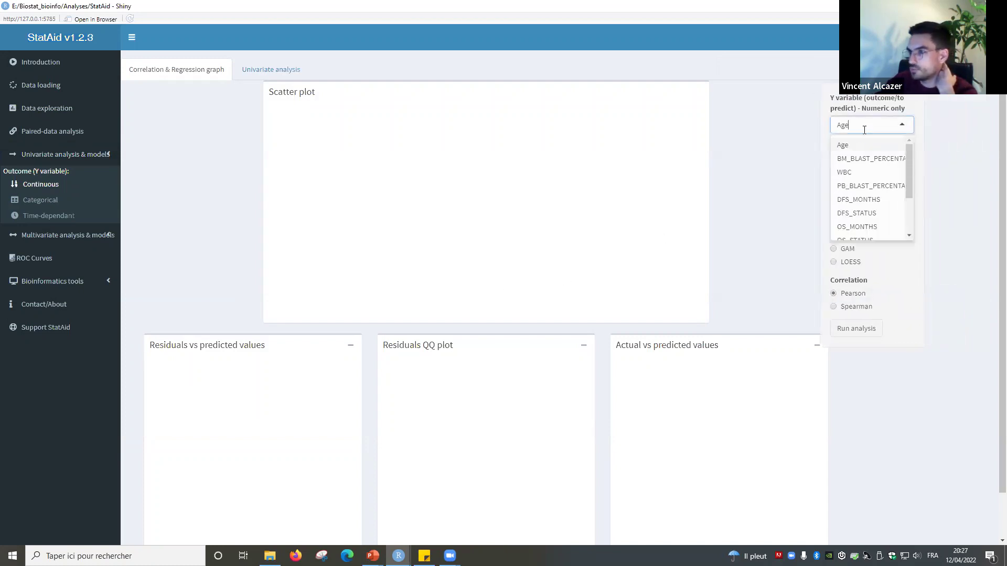
left_click(873, 175)
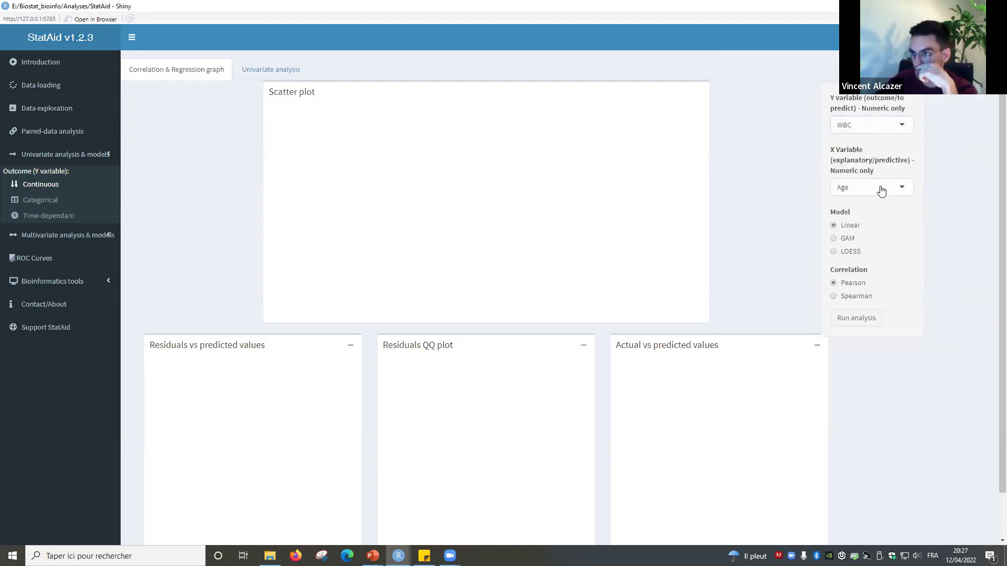
left_click_drag(874, 137, 899, 137)
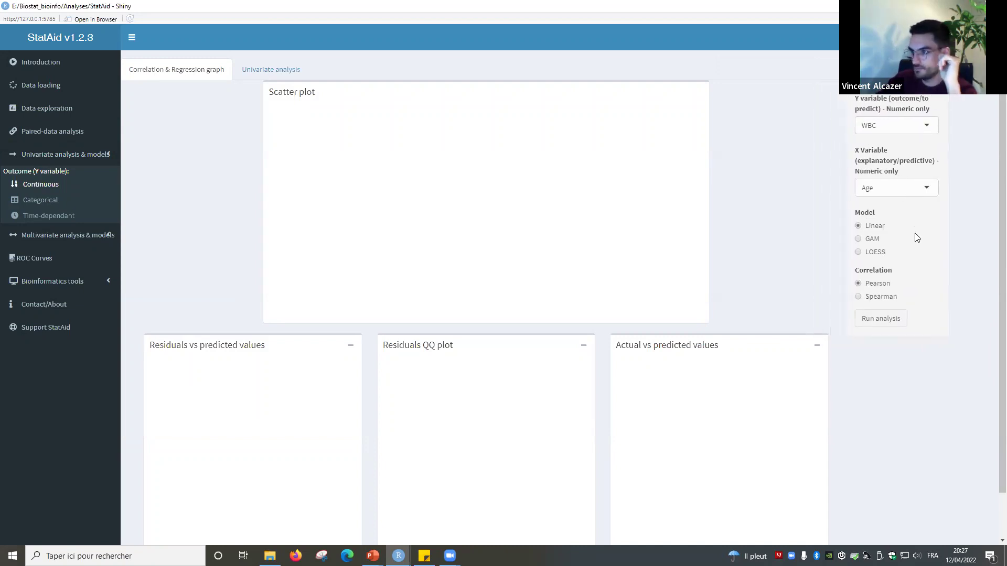
left_click(884, 320)
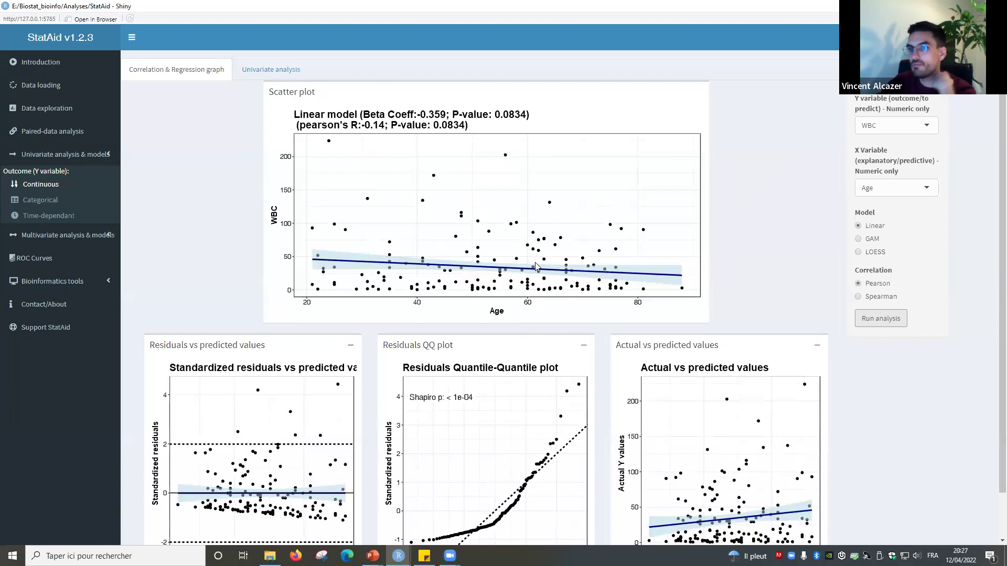
scroll(474, 286, "down", 1)
scroll(475, 284, "up", 1)
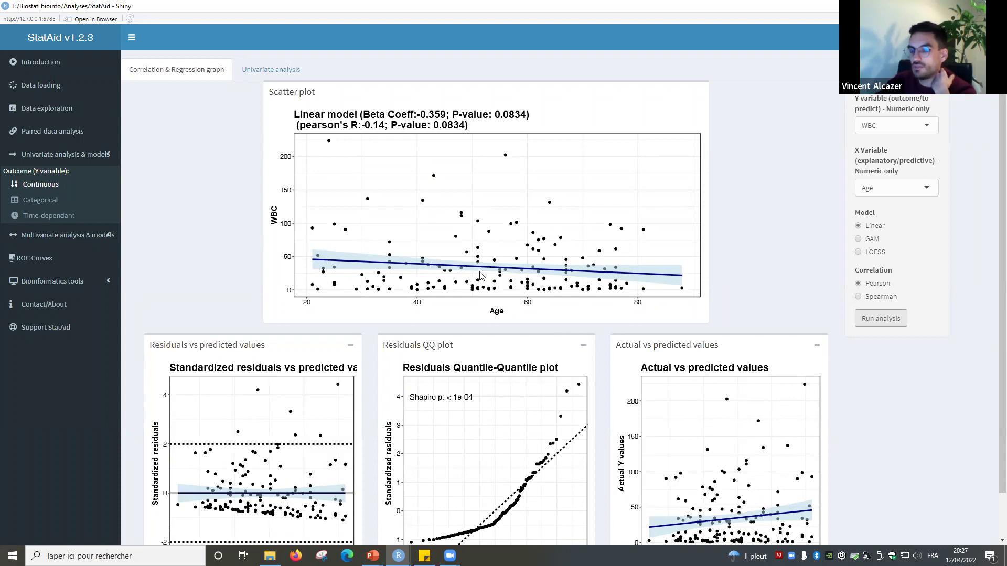
scroll(456, 294, "down", 1)
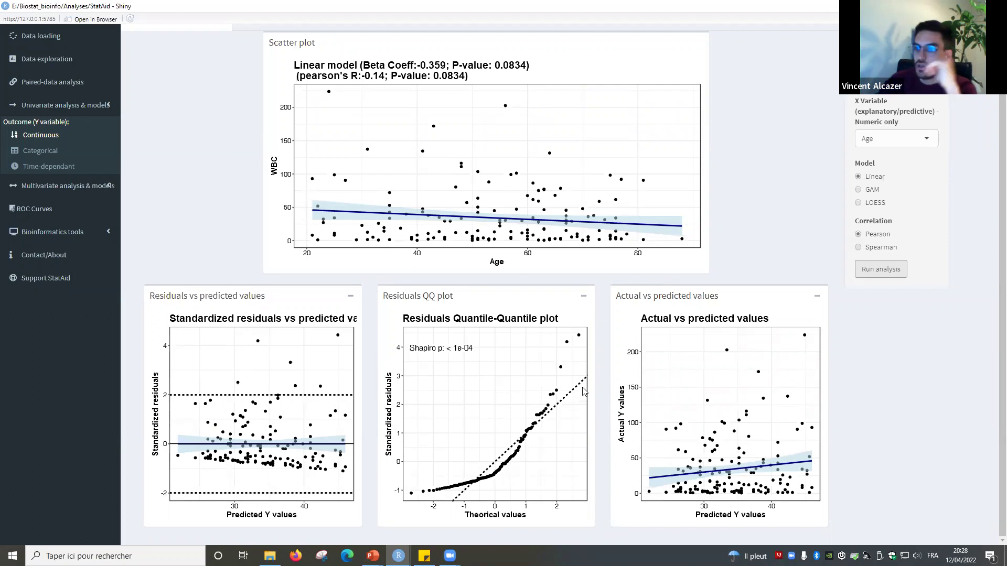
scroll(583, 391, "up", 2)
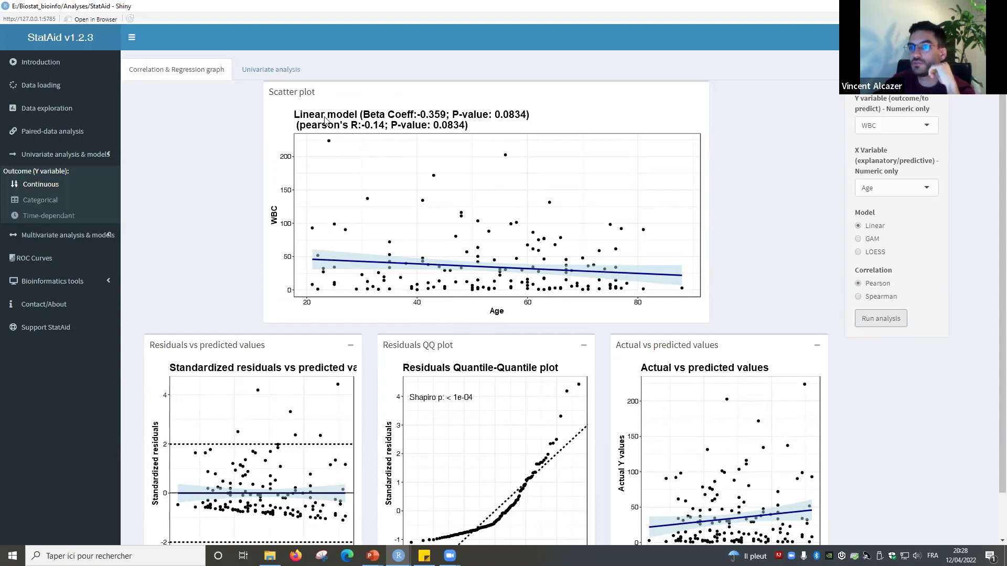
- Compare correlation methods by rerunning the WBC and Age analysis with Spearman and again with Pearson
left_click(861, 297)
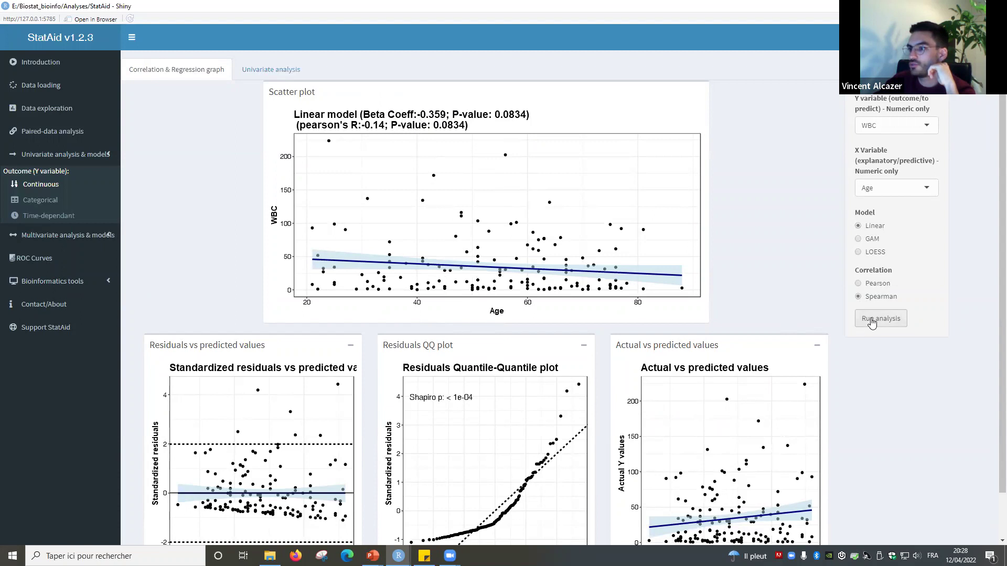
left_click(871, 320)
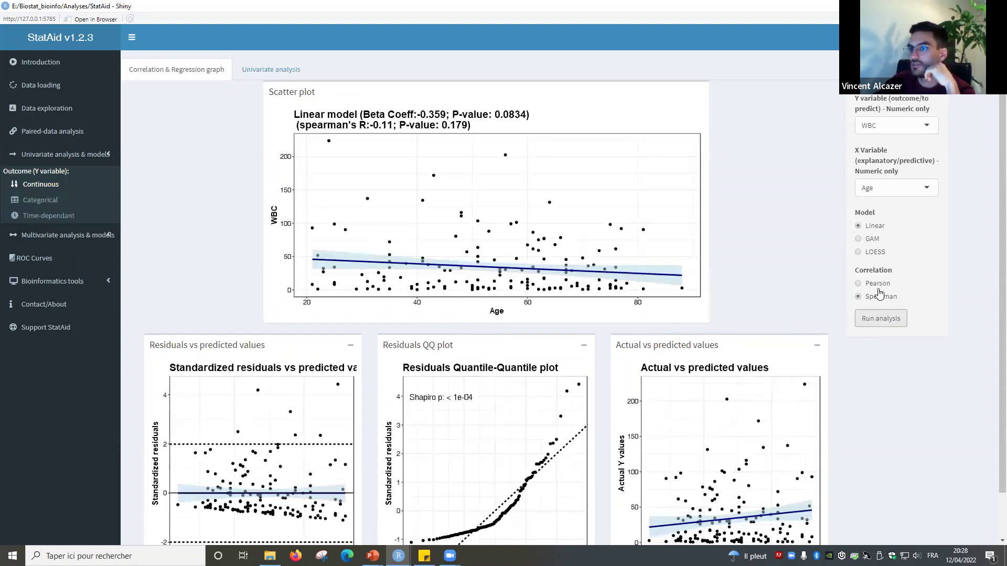
left_click(881, 287)
left_click(881, 318)
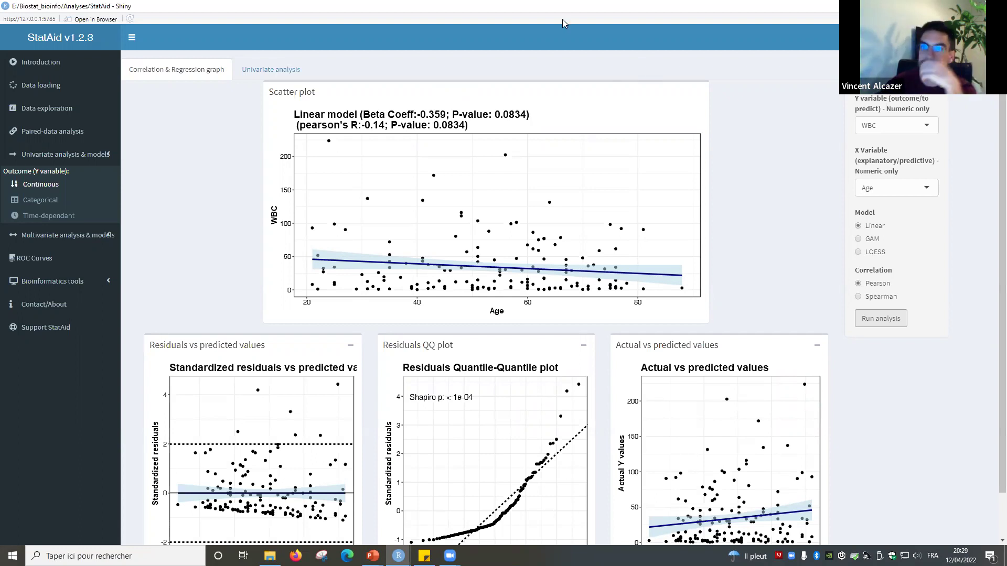
- Run the tabular univariate linear analysis with WBC as the outcome against all X variables
scroll(557, 147, "down", 1)
scroll(555, 150, "up", 1)
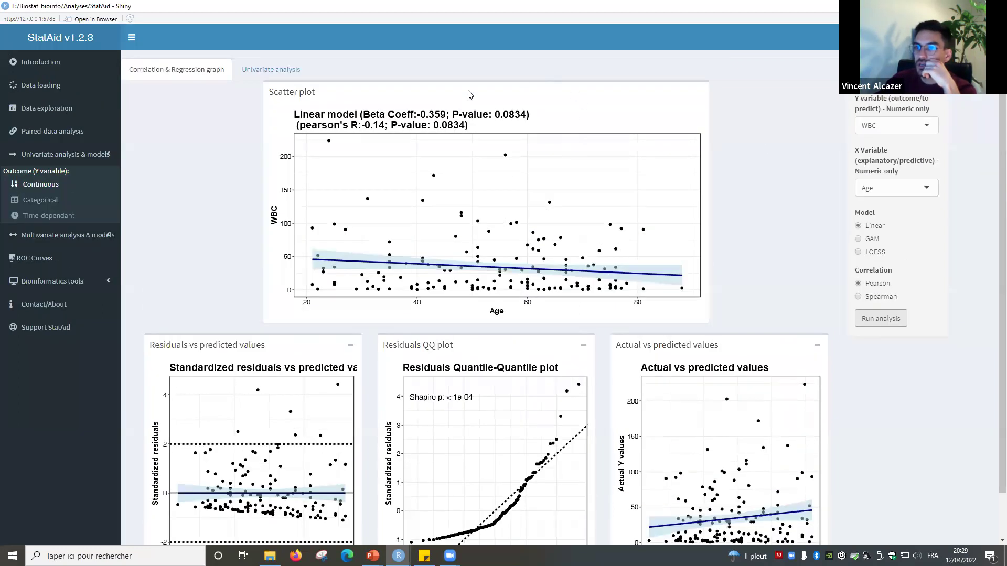
left_click(271, 74)
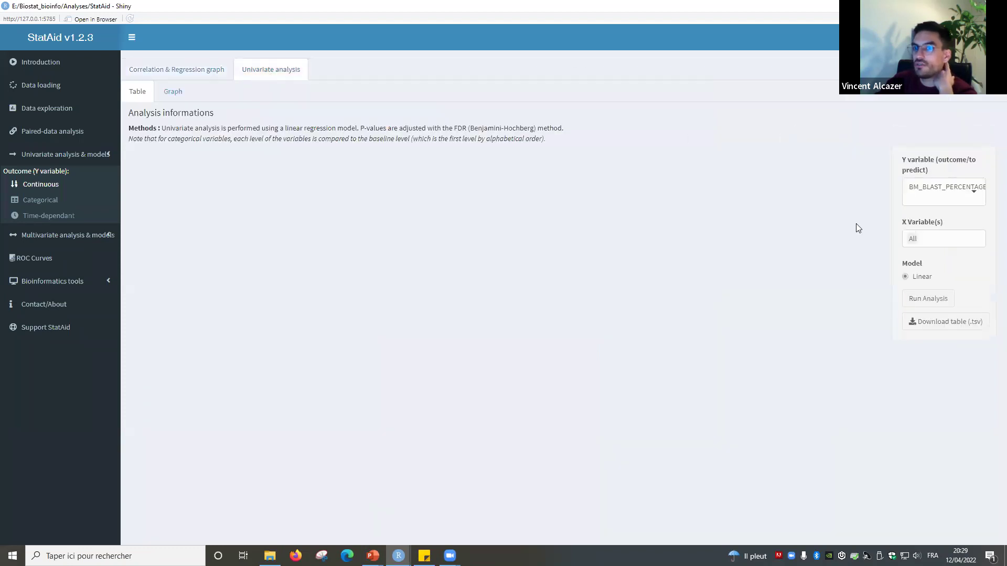
left_click(962, 194)
left_click(933, 231)
left_click_drag(942, 164, 849, 137)
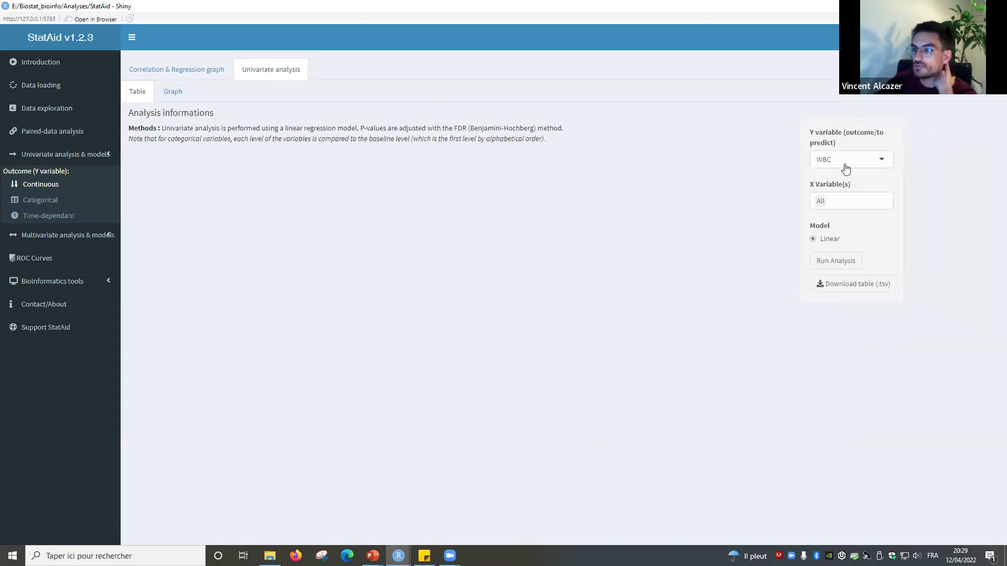
left_click(825, 271)
left_click(821, 264)
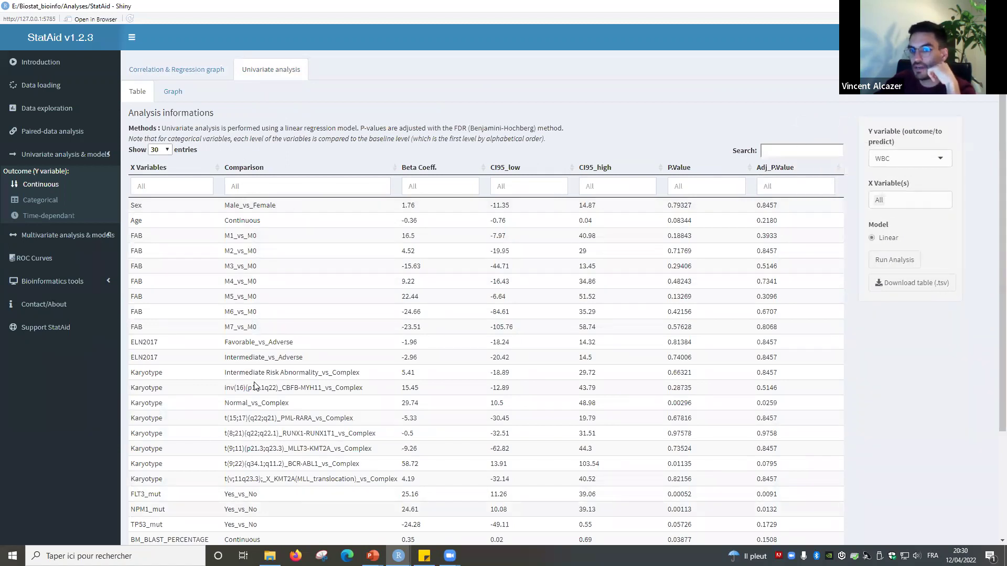
- Highlight the Sex and Age comparison entries in the results table and the methods note above it
double_click(229, 204)
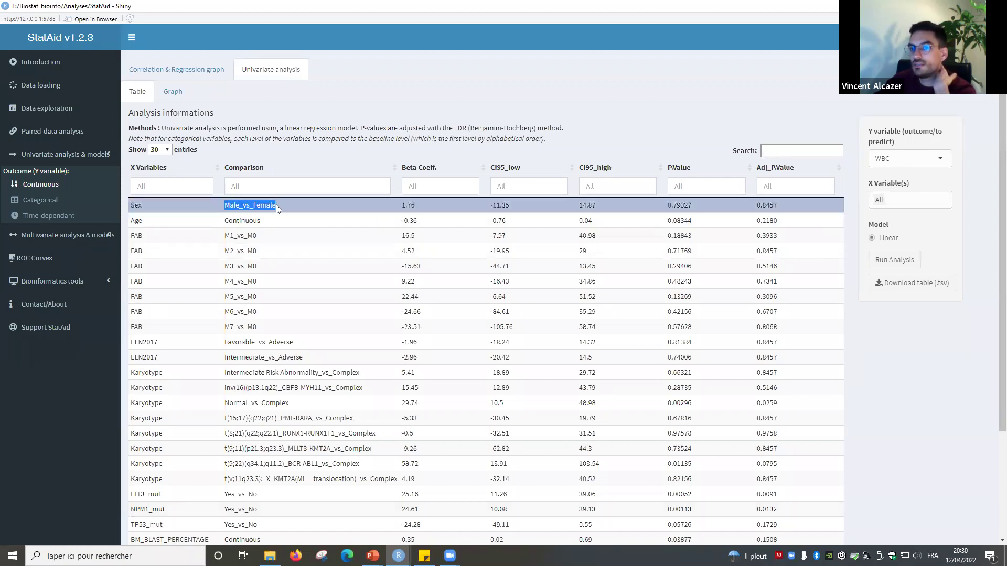
left_click(230, 208)
double_click(230, 220)
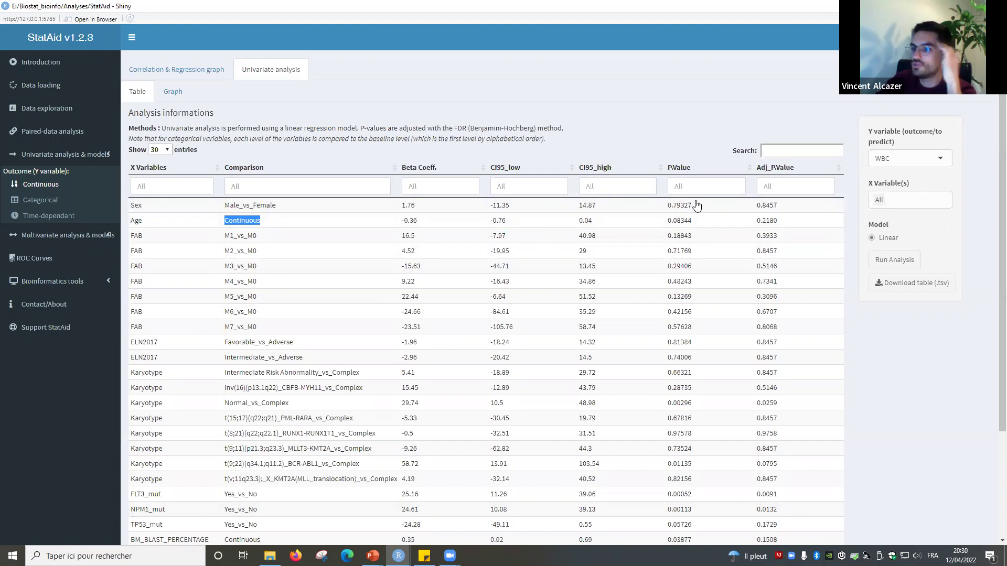
left_click_drag(176, 128, 557, 138)
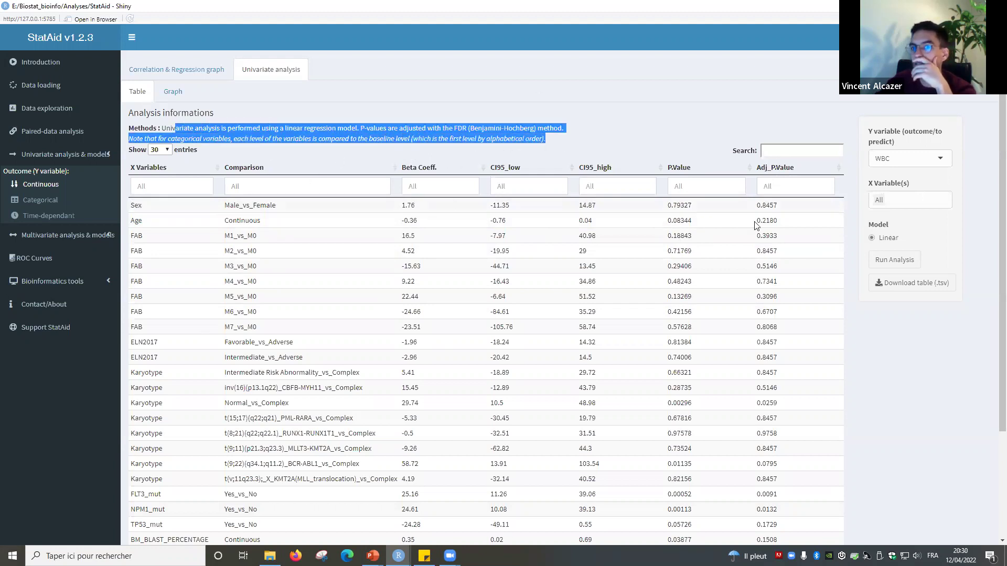
- Restrict the X variables to Age, ELN2017, FLT3_mut and BM_BLAST_PERCENTAGE and rerun the univariate analysis
left_click(904, 204)
key("BackSpace")
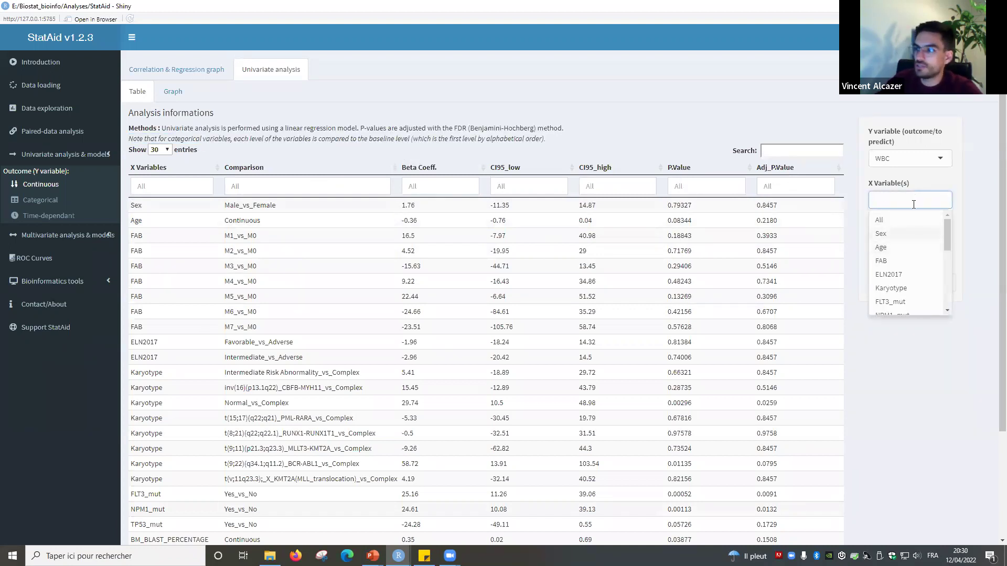
key("Down")
key("Return")
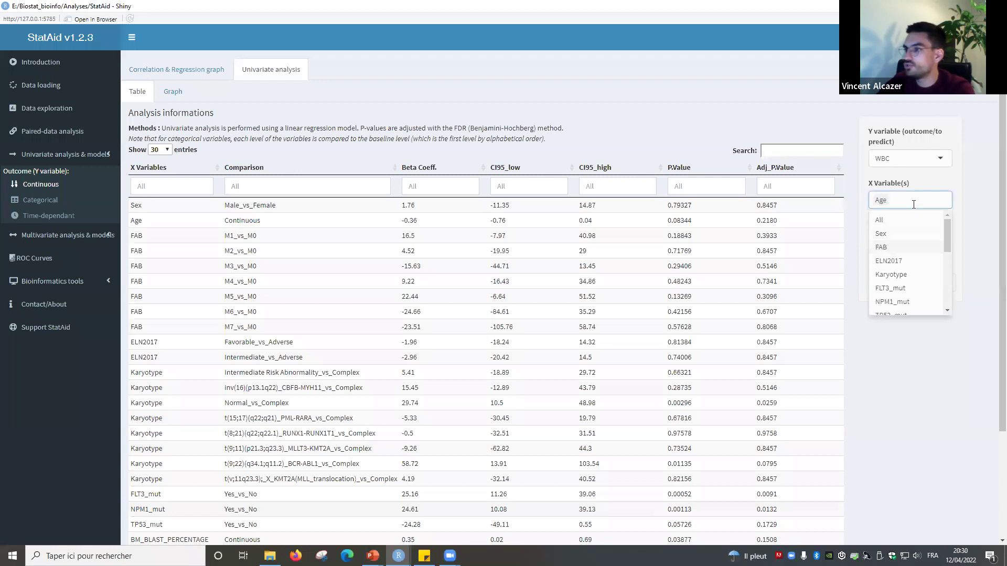
key("Return")
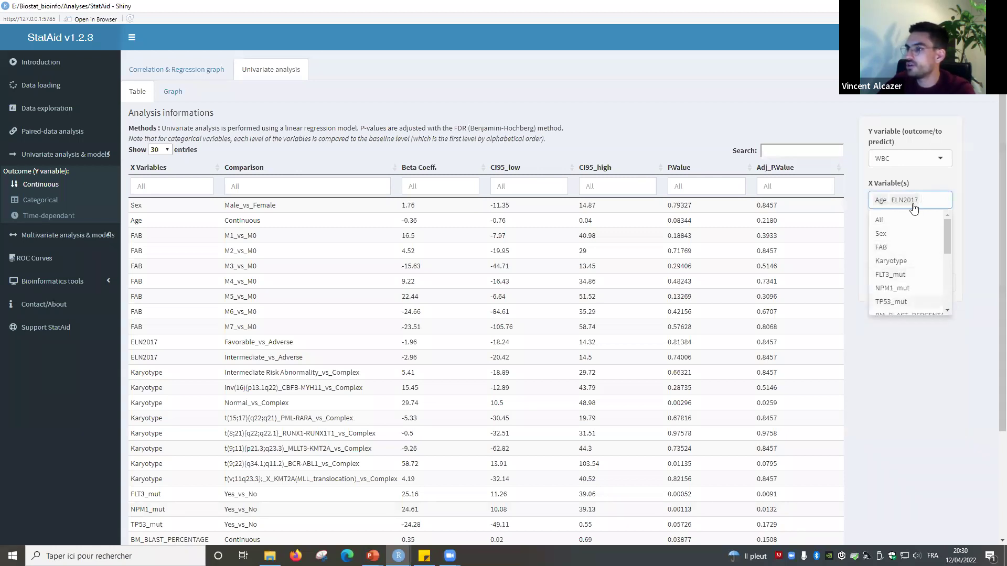
key("Return")
key("Return")
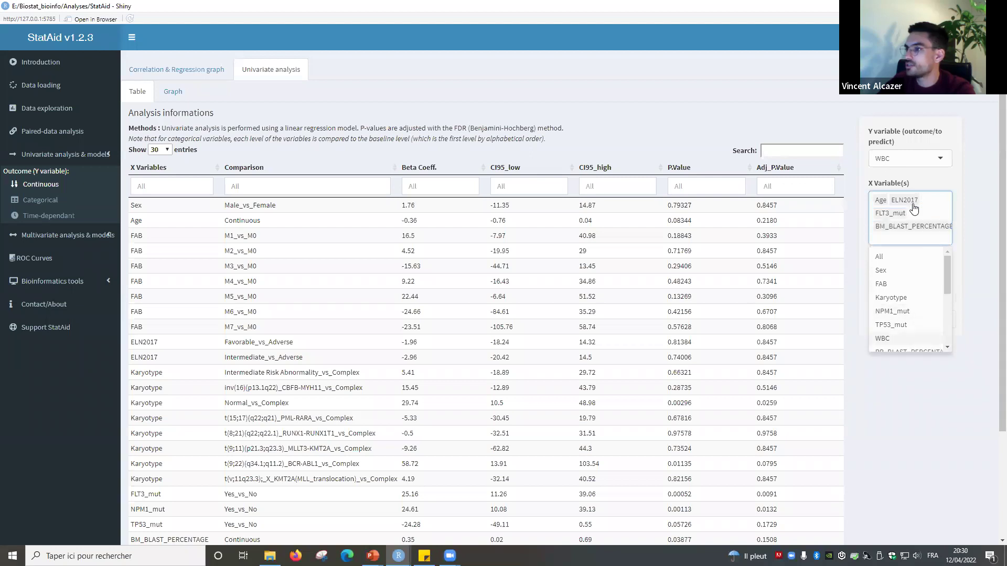
left_click(933, 174)
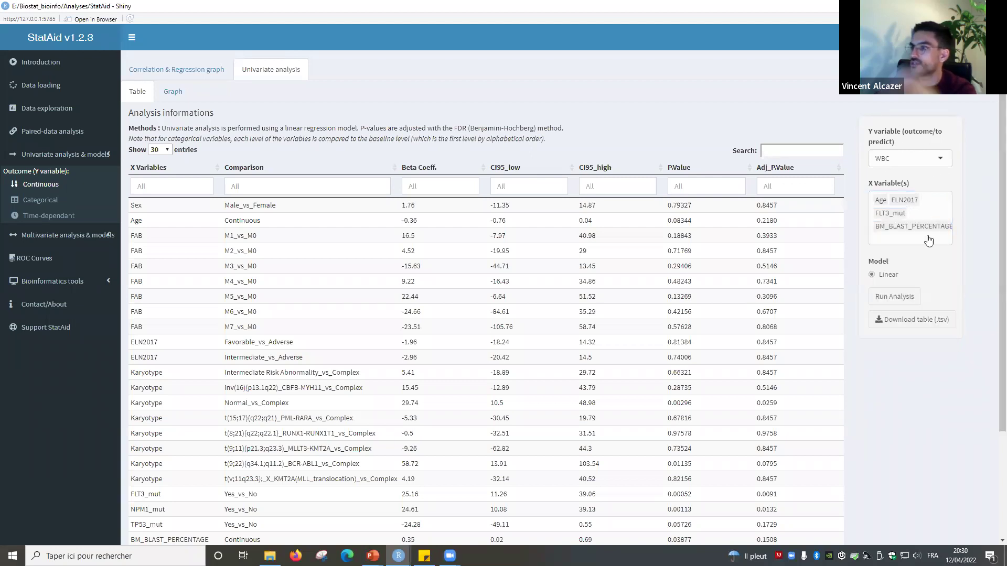
left_click(894, 296)
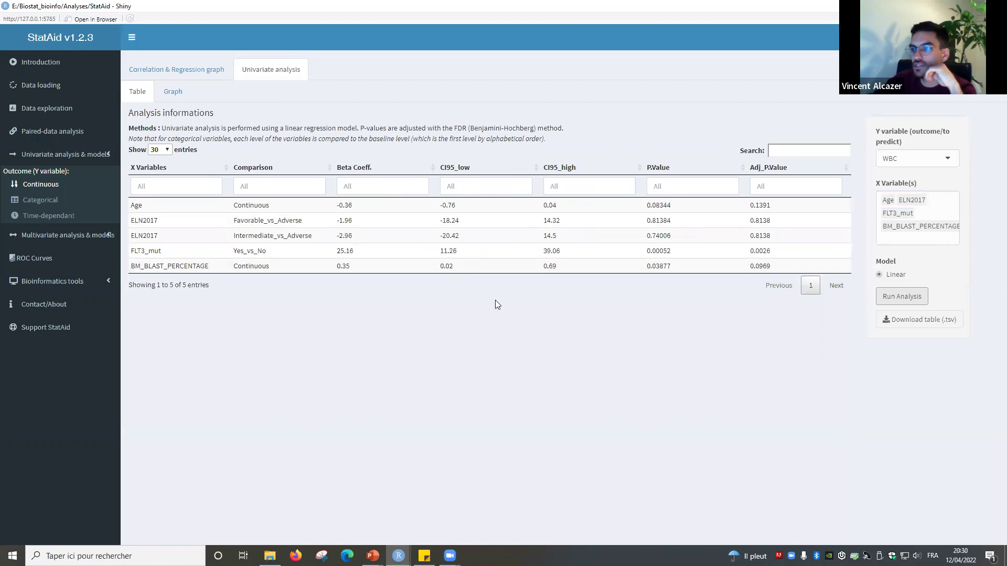
- Compare the graph of the univariate beta coefficients with the results table
left_click(174, 96)
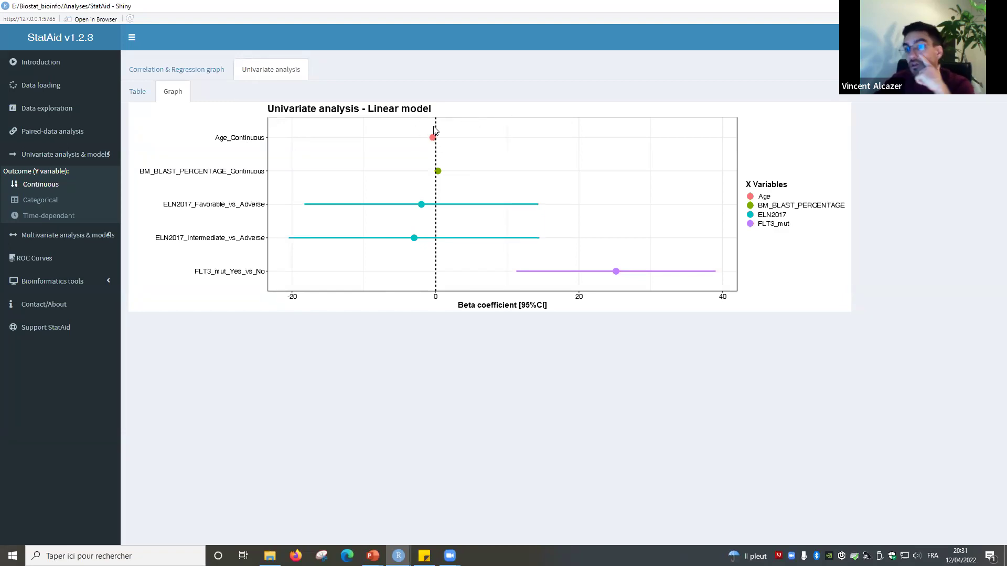
left_click(149, 98)
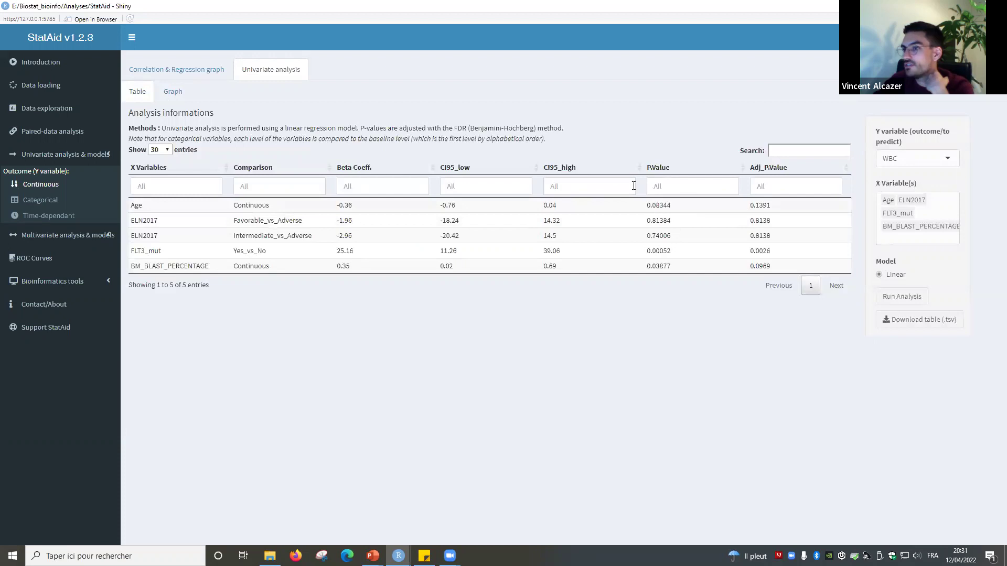
left_click(173, 93)
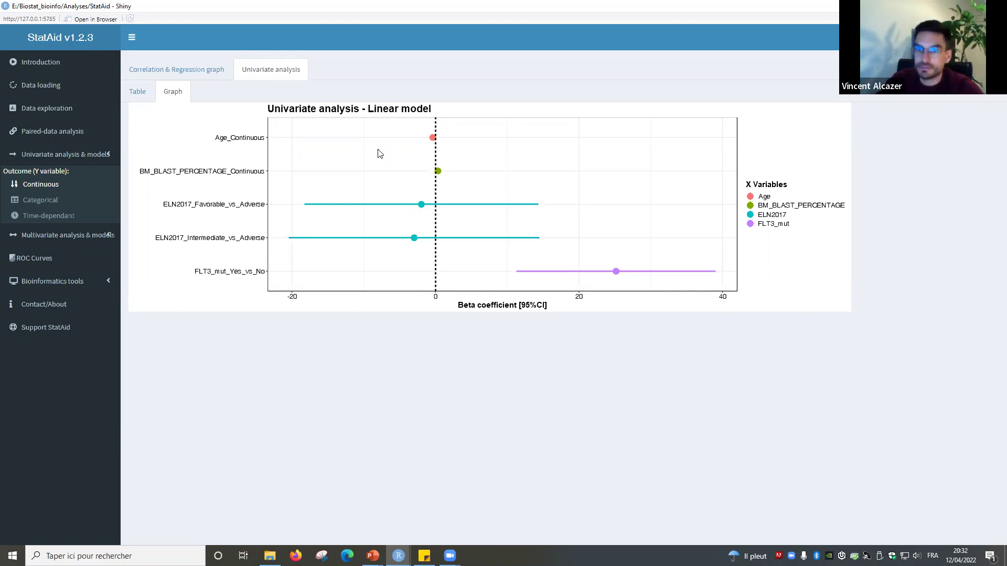
- Open the univariate analysis for a categorical outcome and set the Y variable to TP53_mut
left_click(54, 203)
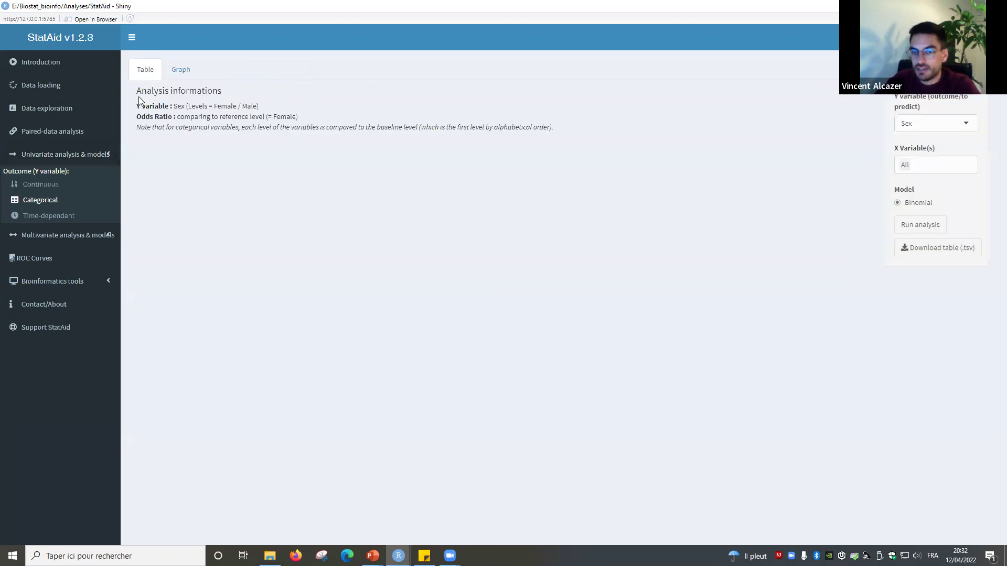
left_click_drag(137, 106, 261, 105)
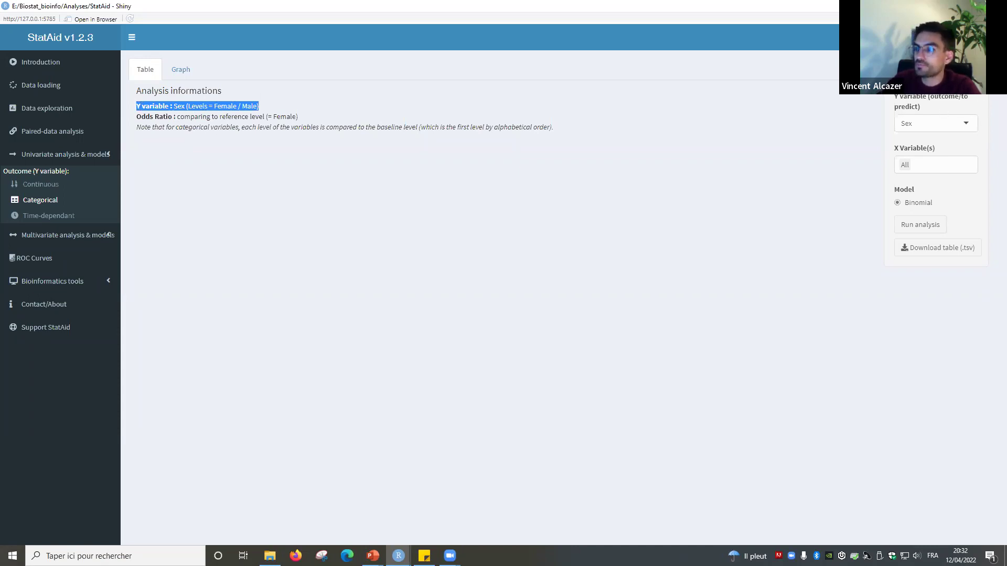
left_click_drag(949, 83, 836, 99)
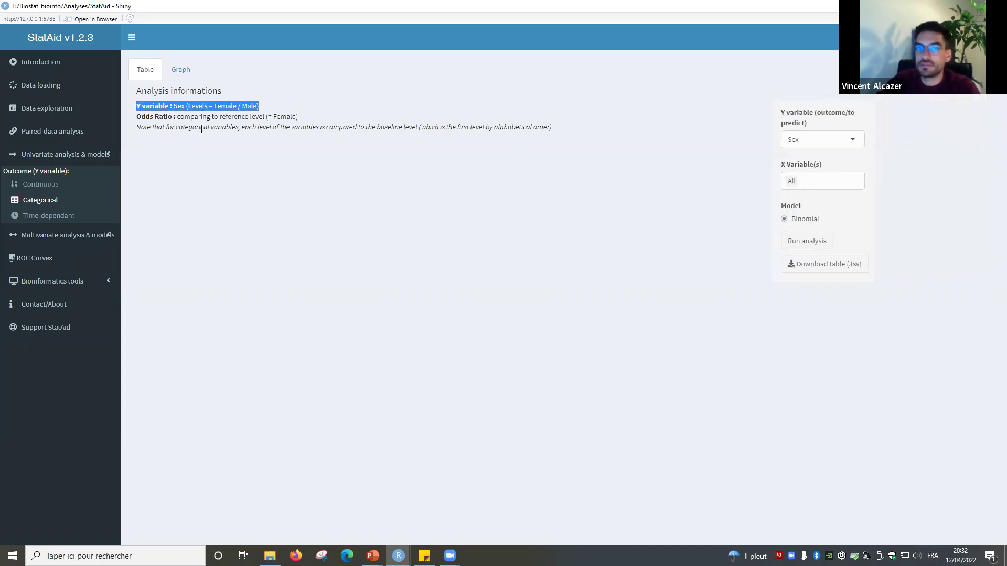
left_click(810, 139)
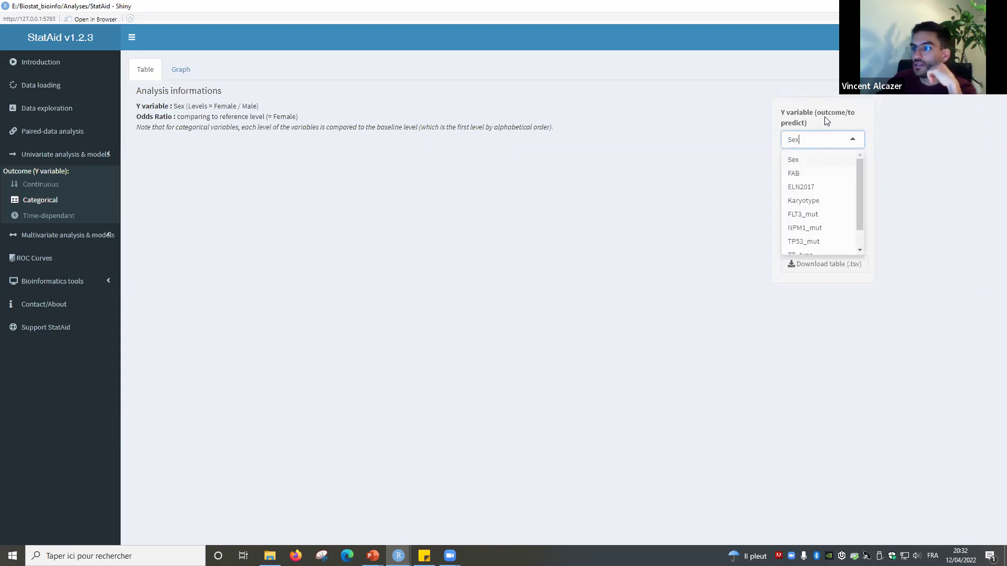
left_click(833, 241)
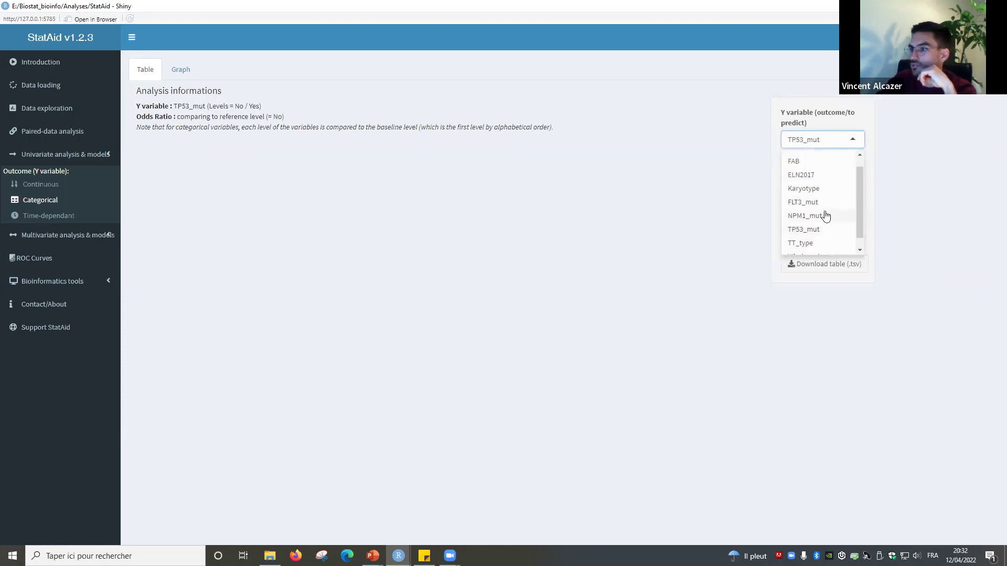
- Set the categorical outcome to FLT3_mut and run the binomial univariate analysis on all X variables
left_click(825, 202)
left_click(829, 180)
left_click(830, 162)
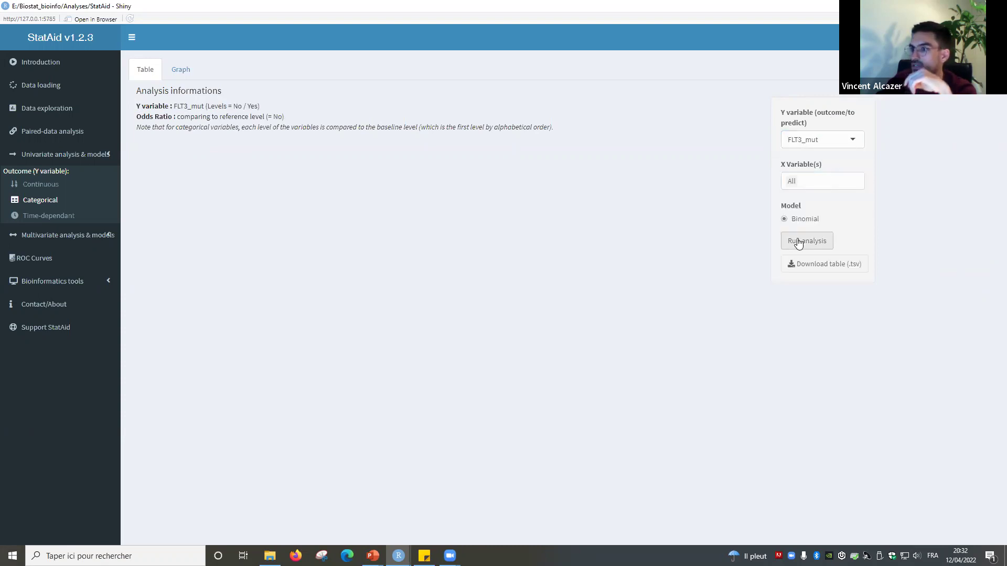
left_click(797, 247)
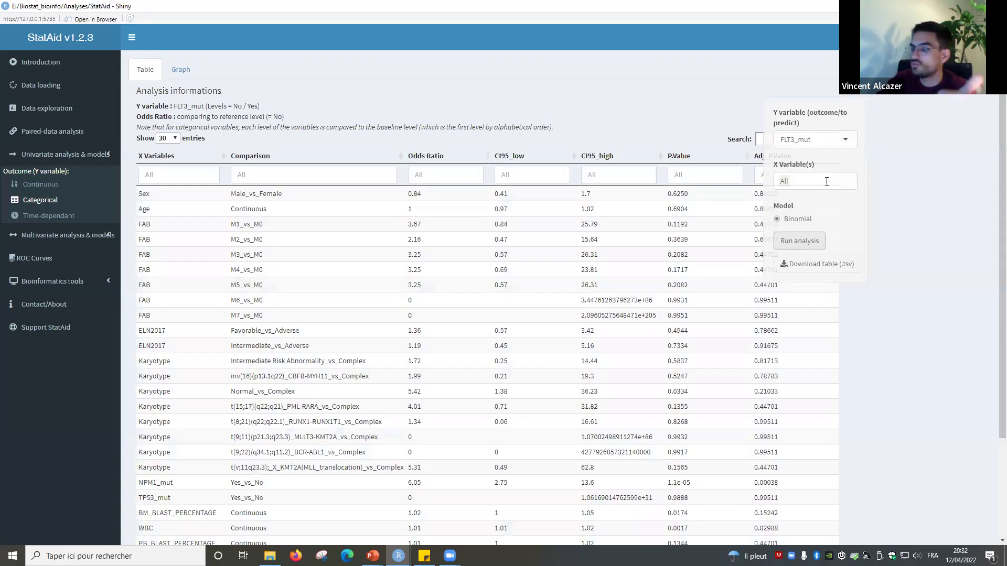
- Restrict the X variables to Age, ELN2017, FLT3_mut and BM_BLAST_PERCENTAGE and rerun the FLT3_mut analysis
left_click(827, 181)
left_click(802, 228)
left_click(805, 243)
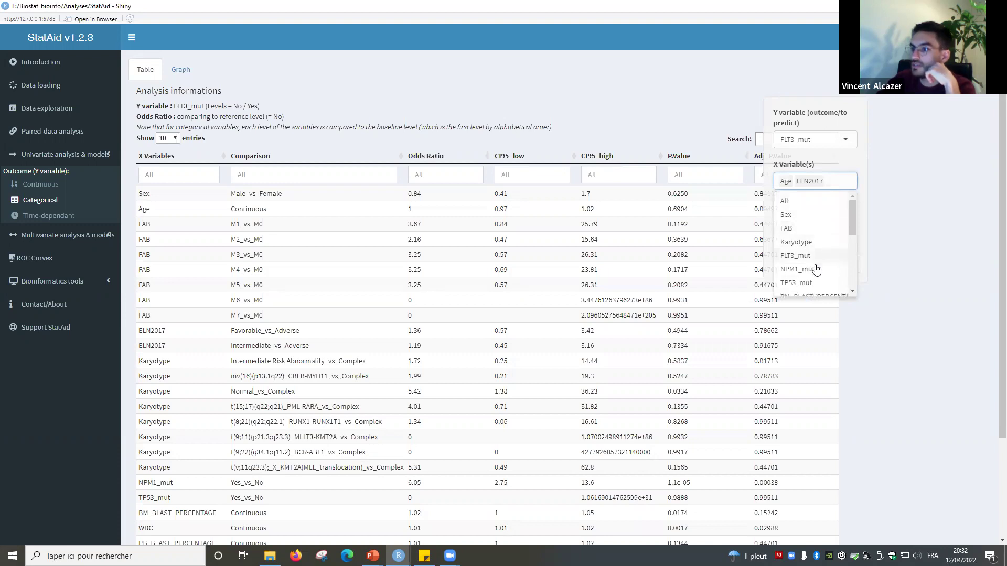
left_click(813, 261)
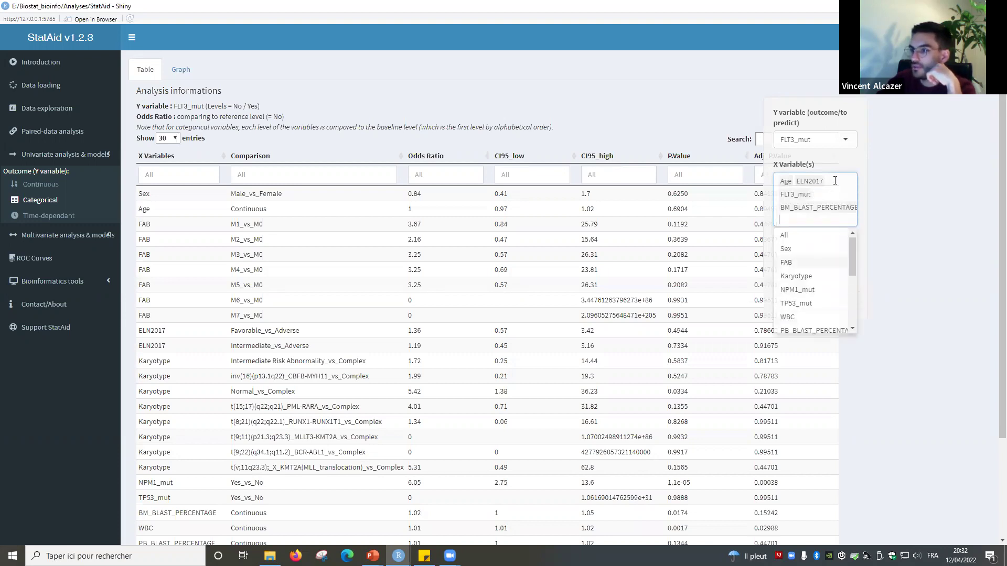
left_click(816, 139)
left_click(800, 278)
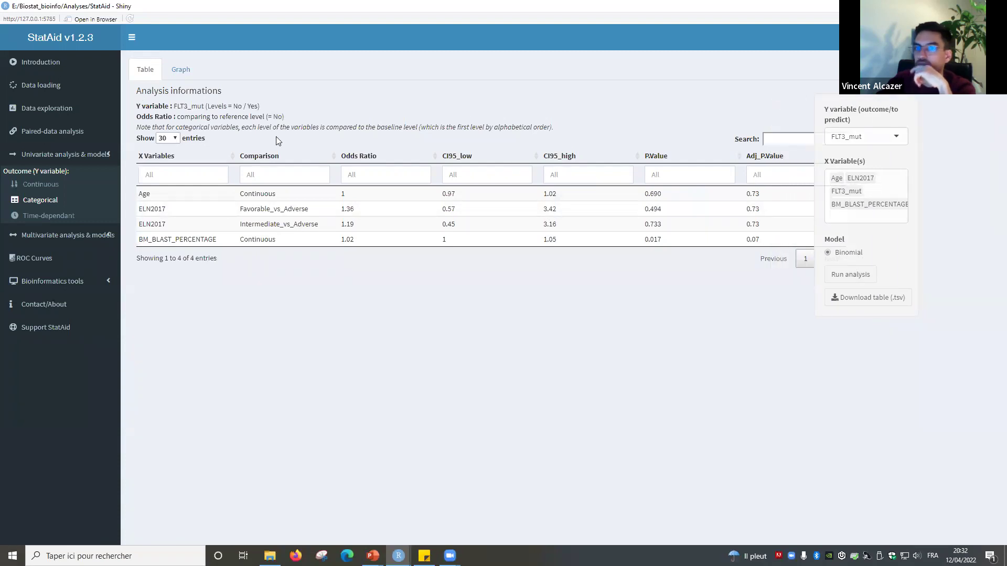
- View the odds ratio graph of the logistic model and return to the results table
left_click(178, 77)
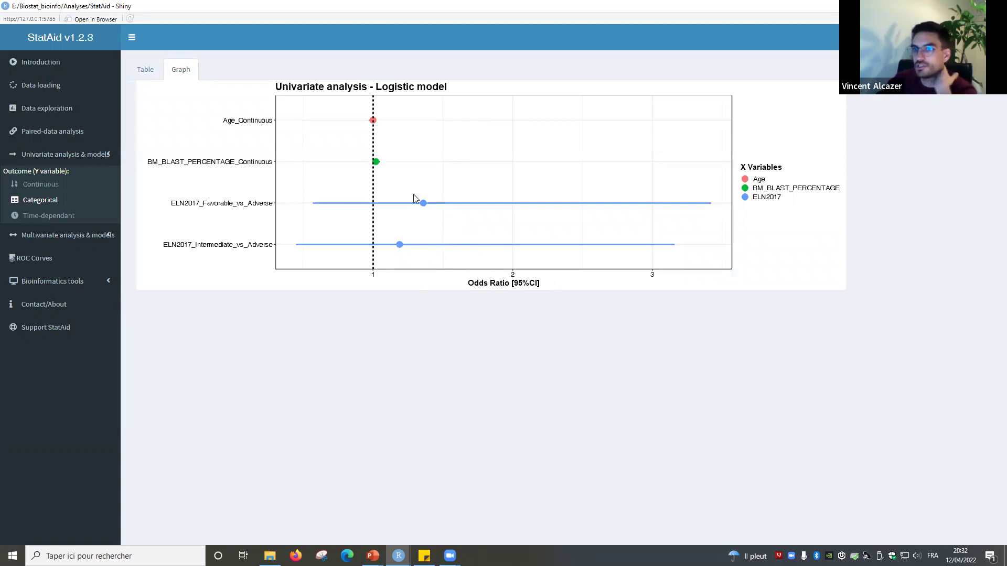
left_click(142, 69)
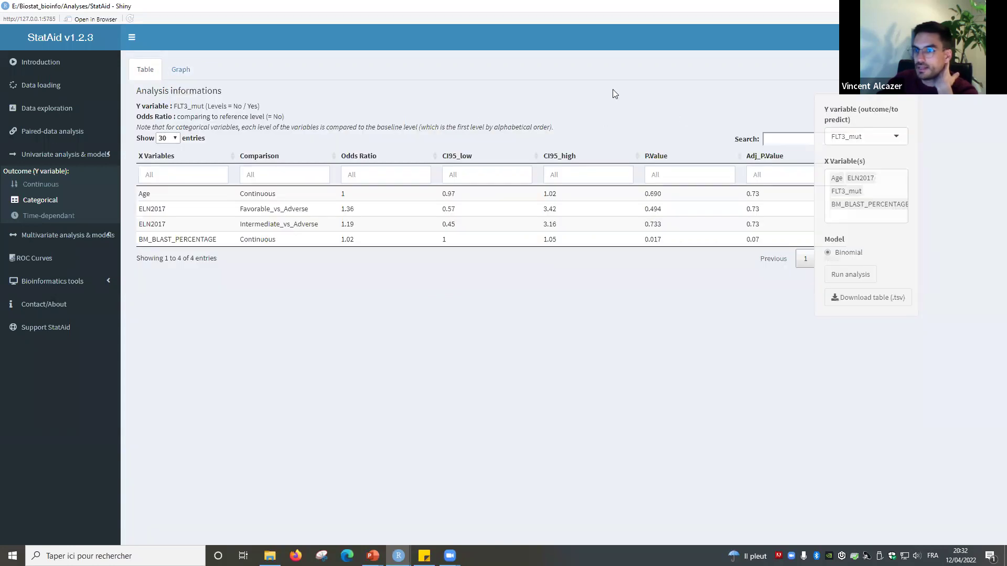
- Change the Y variable to ELN2017 and rerun the univariate analysis with the same X variables
left_click(887, 136)
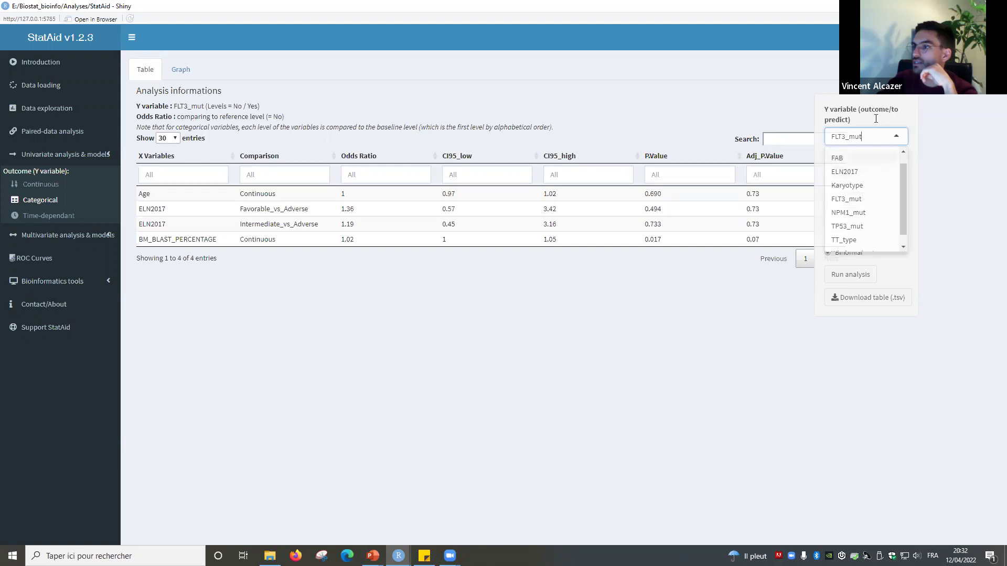
left_click_drag(856, 108, 875, 114)
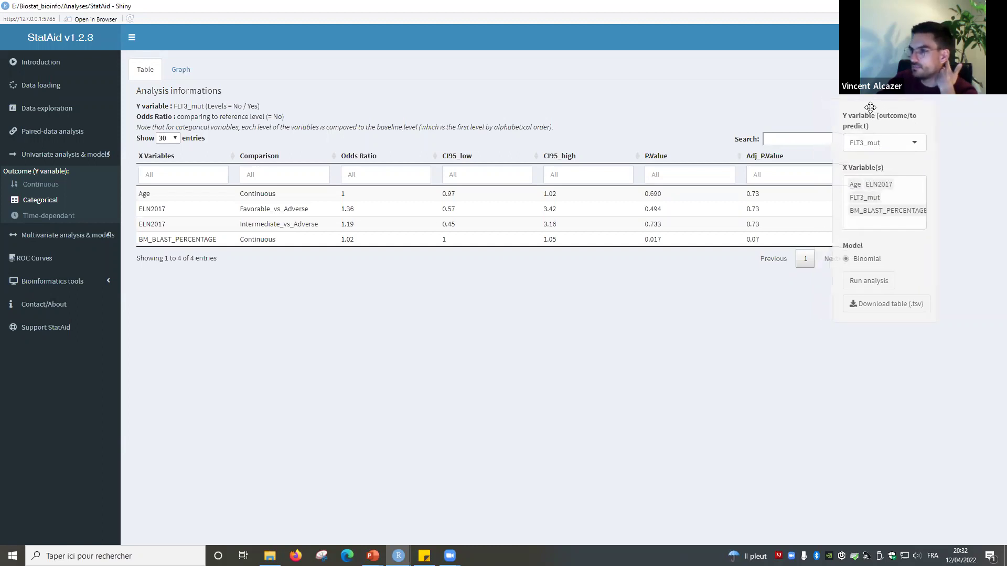
left_click(892, 143)
left_click(883, 179)
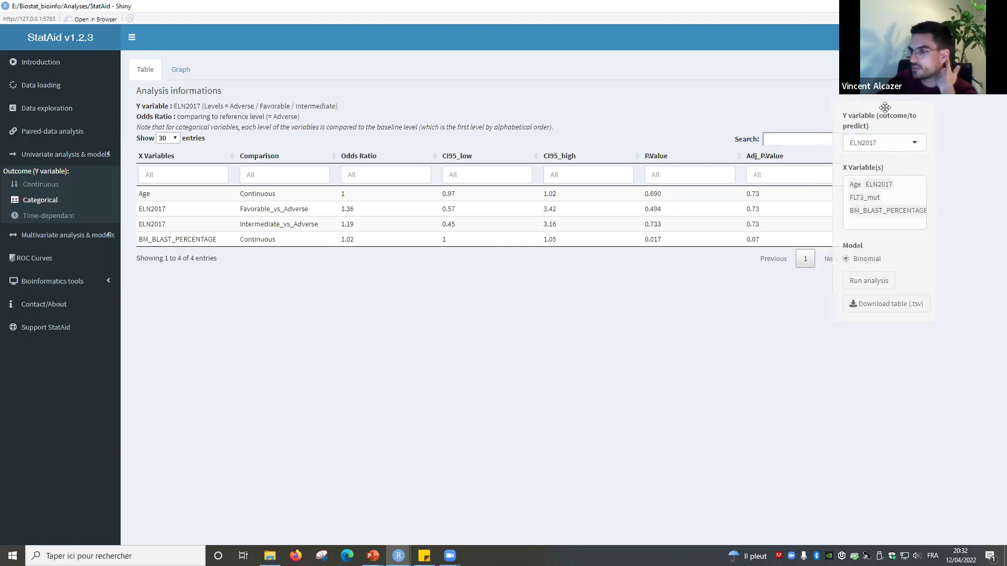
left_click(868, 280)
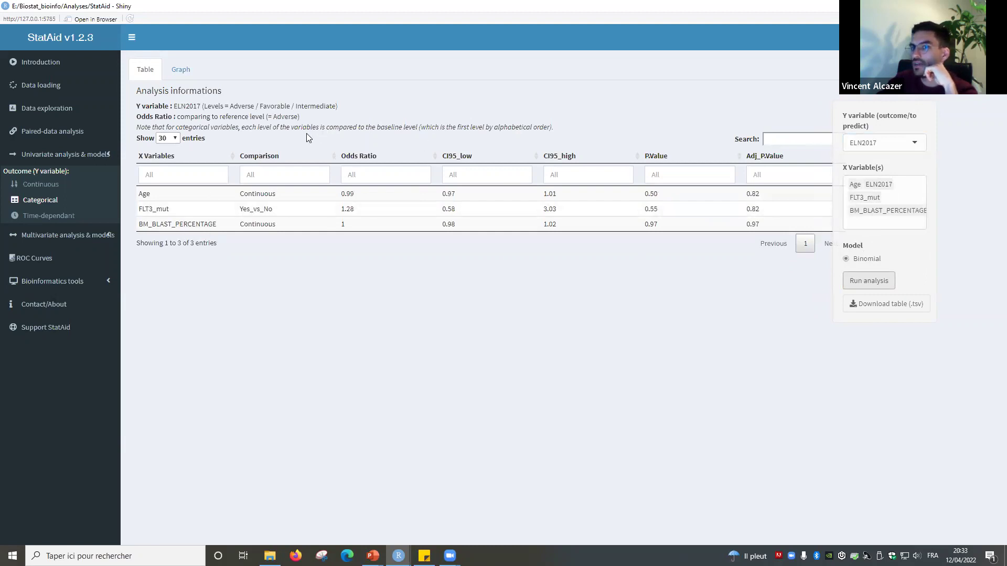
- Highlight the odds ratio reference level and the Y variable description in the analysis information
left_click_drag(300, 117, 266, 119)
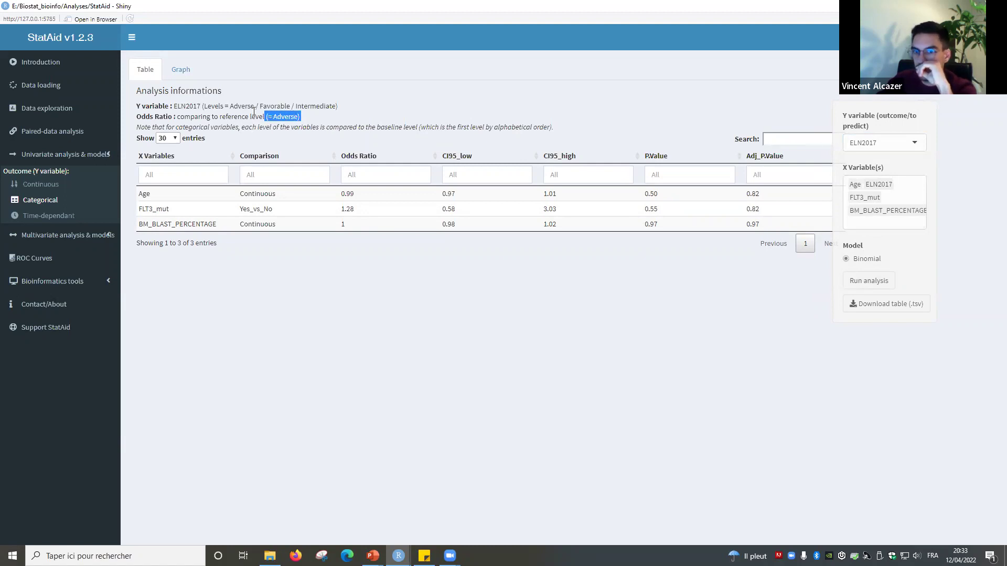
left_click_drag(137, 107, 176, 117)
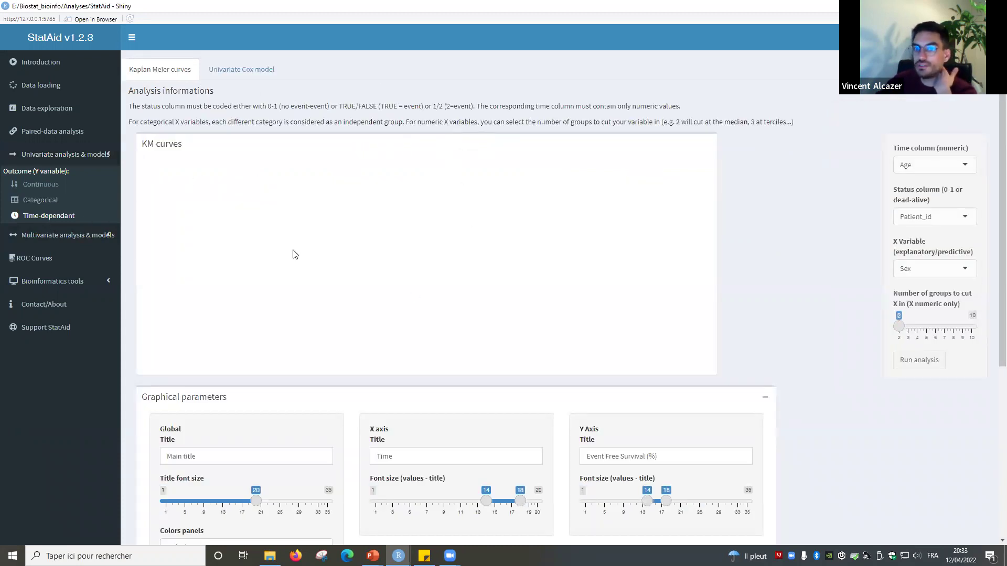
- Look over the Kaplan-Meier graphical parameters and set the time column to DFS_MONTHS
scroll(330, 393, "down", 5)
scroll(372, 433, "up", 5)
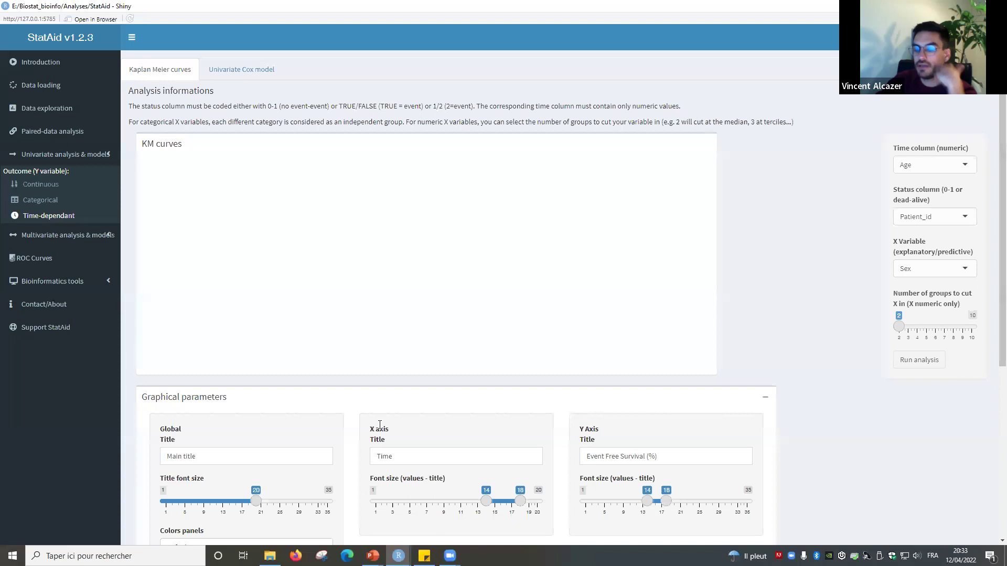
left_click(936, 167)
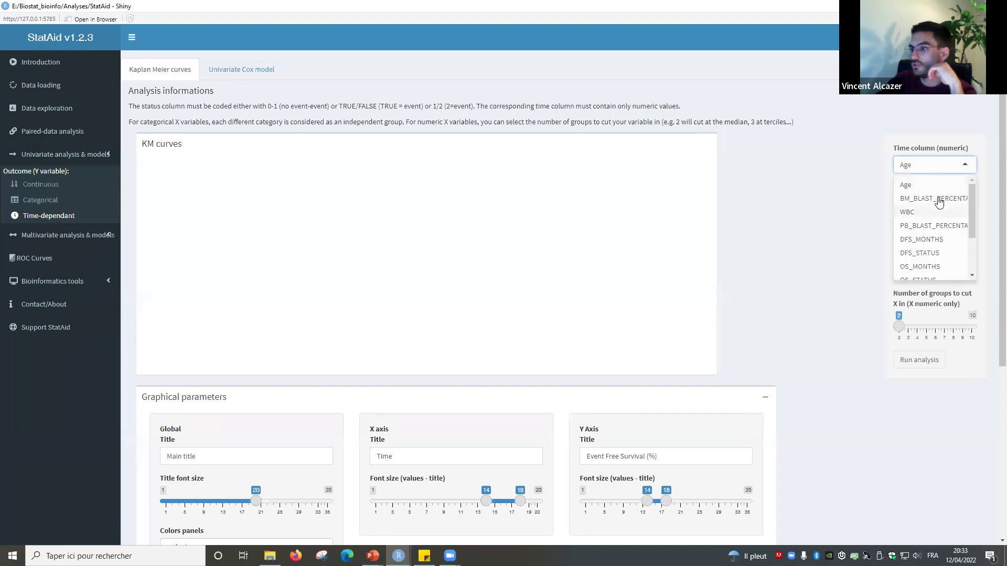
left_click_drag(932, 147, 863, 132)
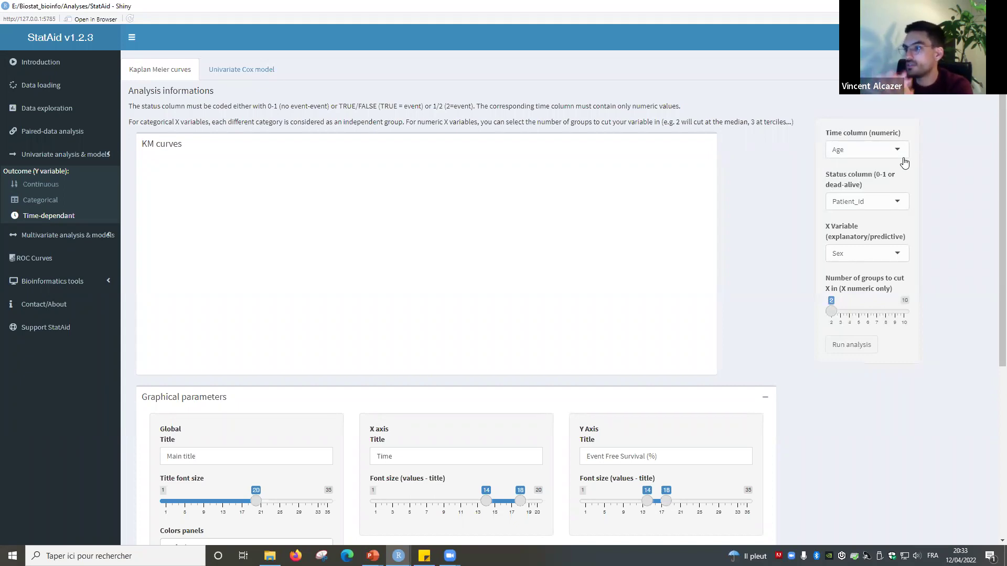
left_click(849, 153)
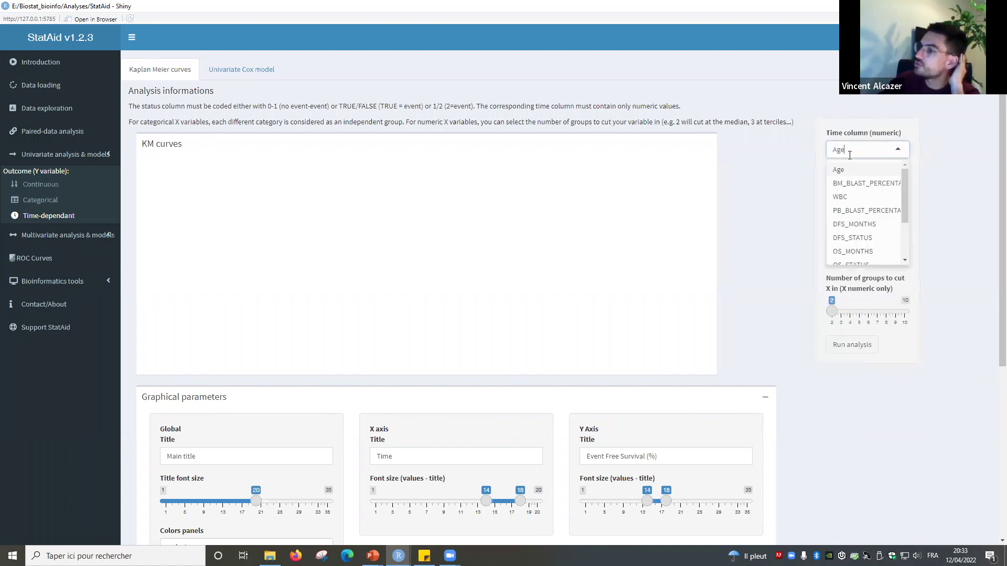
left_click(877, 224)
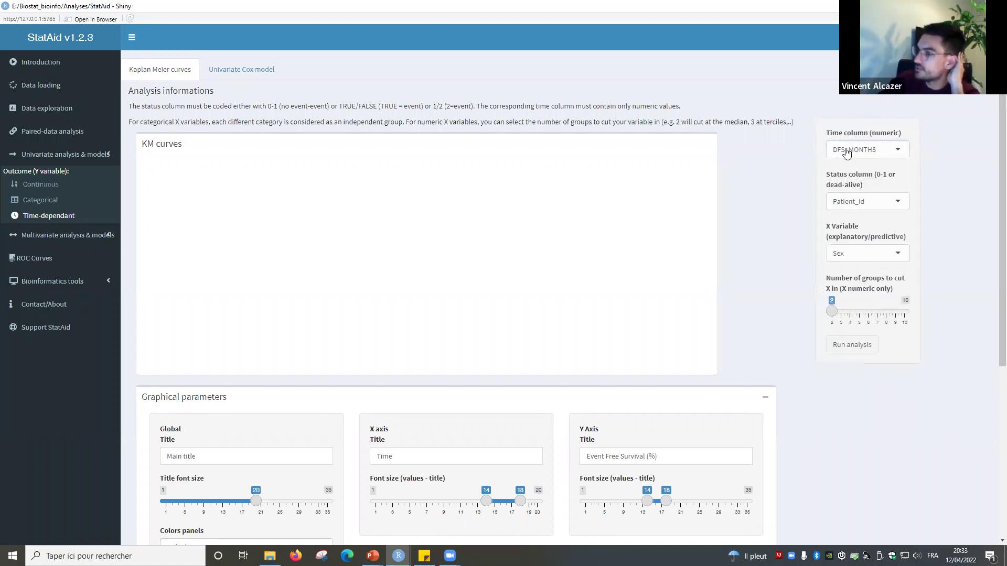
- Open the loaded dataset and highlight the DFS_MONTHS and DFS_STATUS values of the first two patients
left_click(41, 85)
scroll(523, 282, "down", 1)
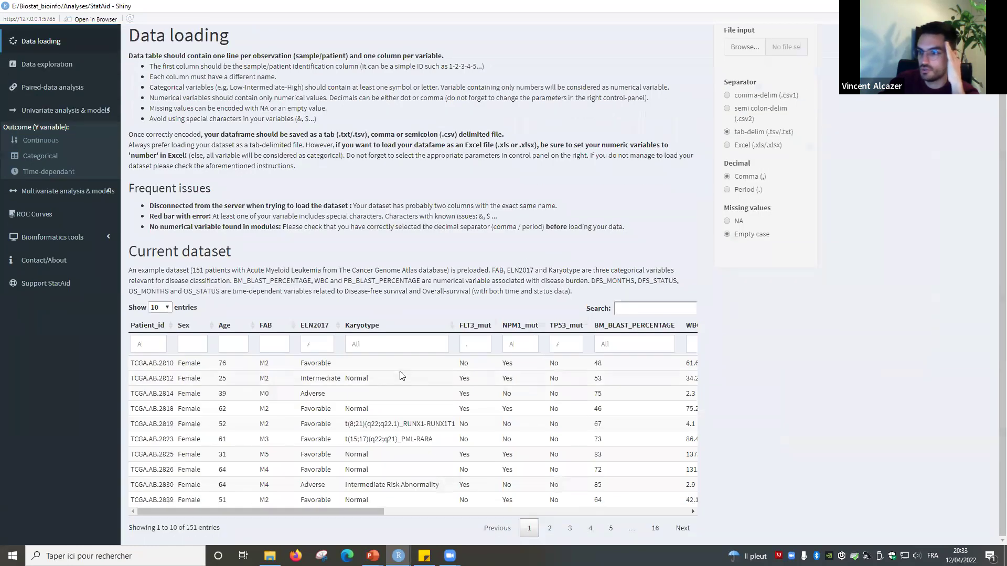
left_click_drag(183, 512, 395, 495)
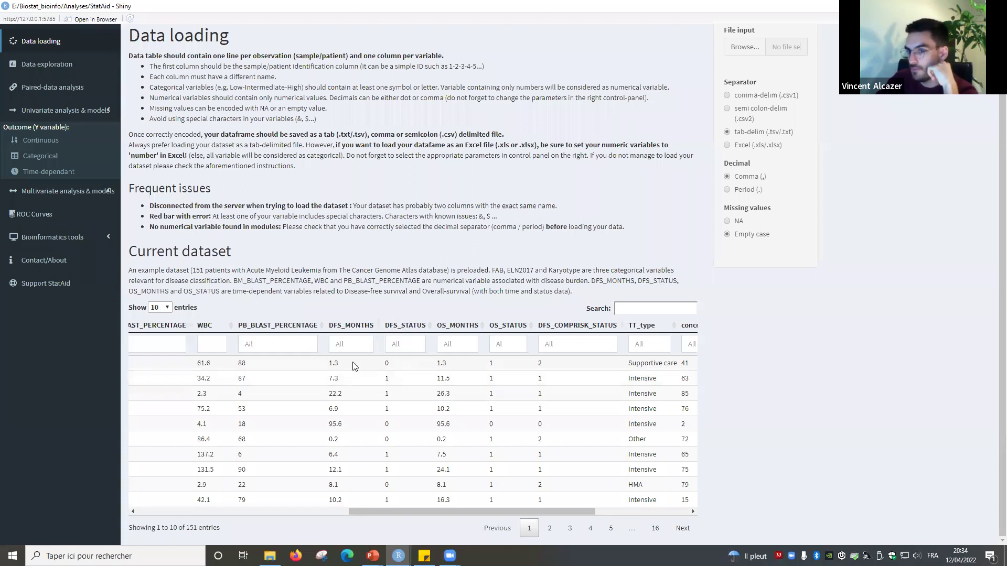
left_click_drag(329, 366, 408, 368)
left_click(380, 365)
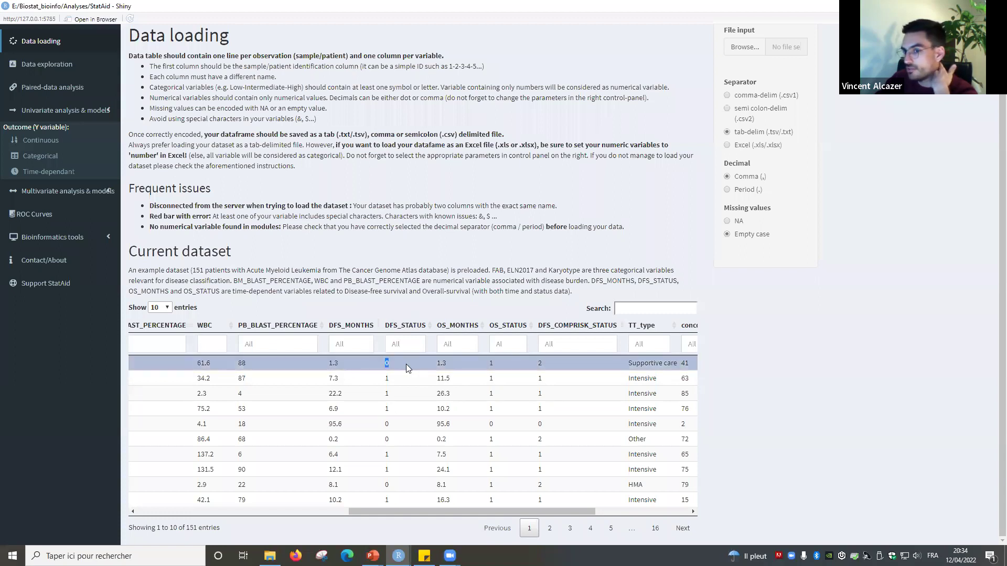
left_click_drag(341, 379, 328, 380)
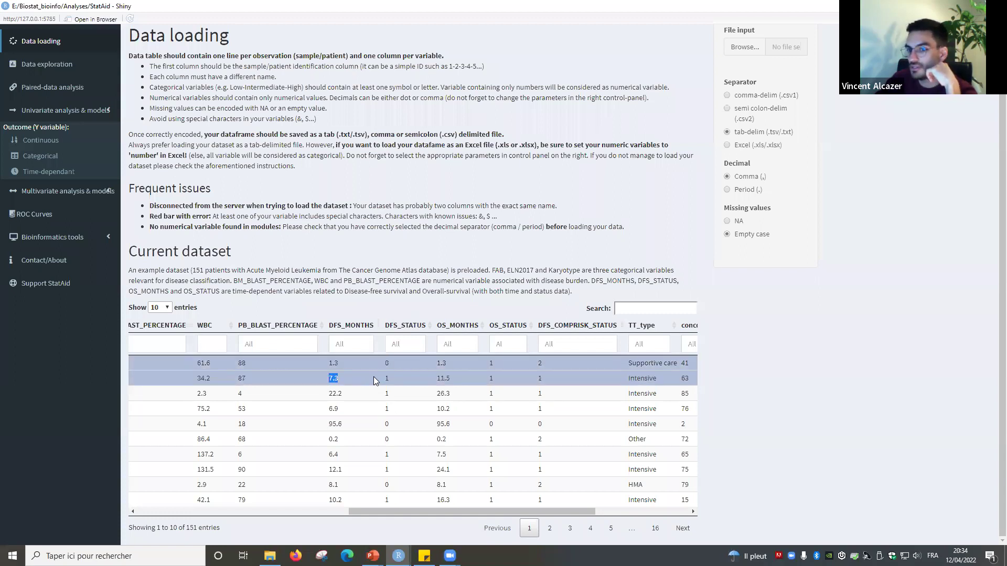
left_click_drag(391, 377, 383, 379)
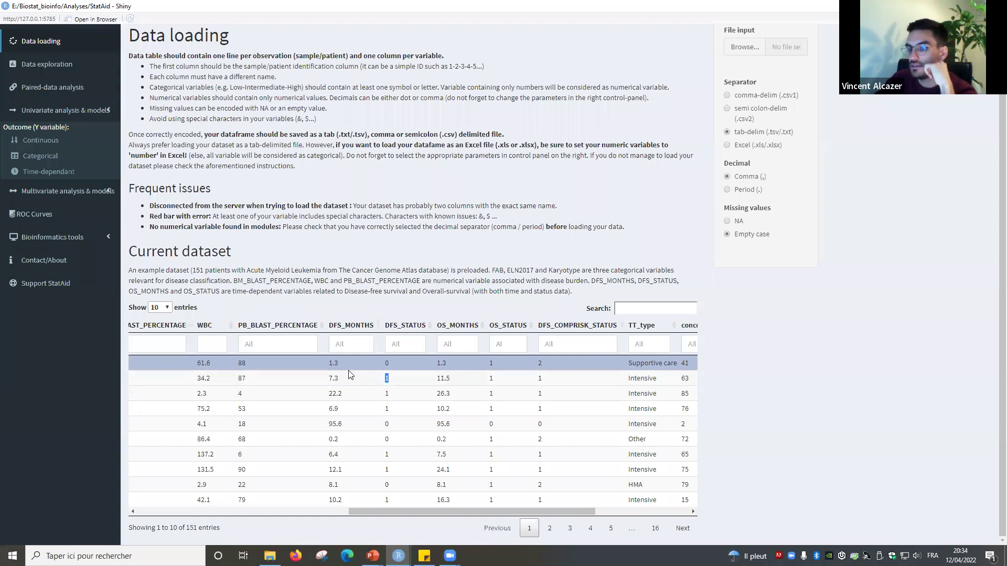
left_click(387, 381)
left_click(387, 381)
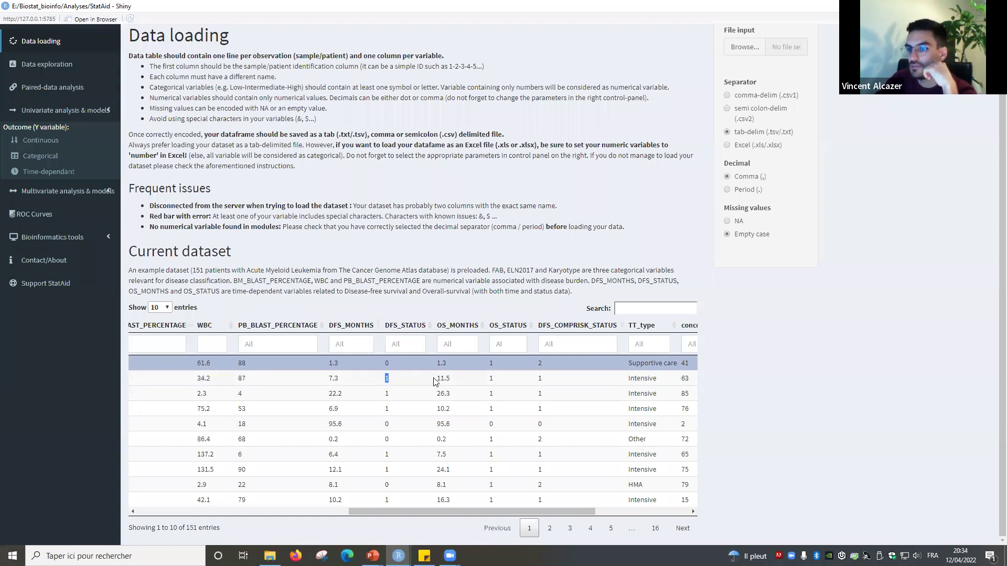
- Highlight the OS_MONTHS and OS_STATUS values of the second patient in the dataset
left_click(435, 381)
left_click(430, 363)
left_click_drag(437, 378, 487, 378)
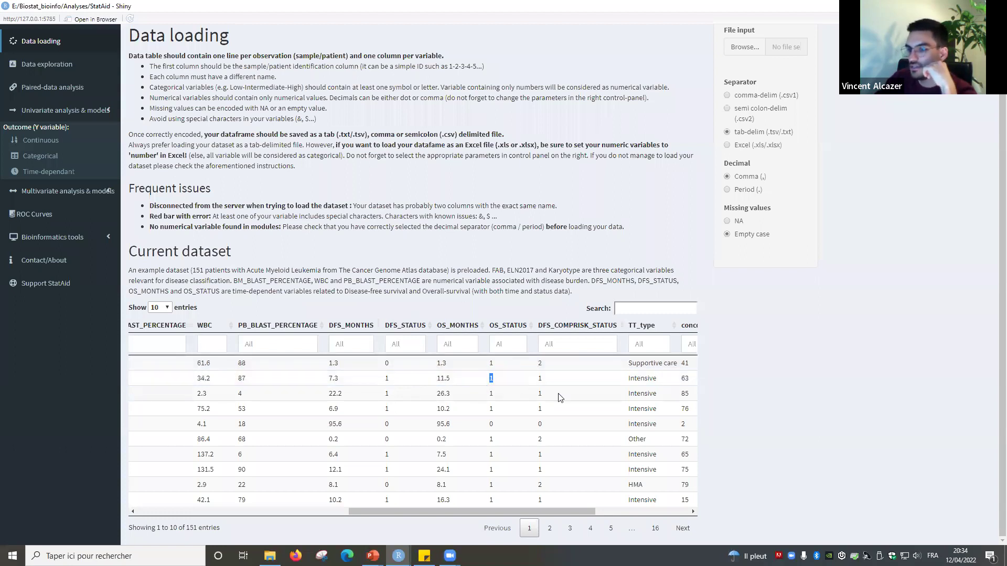
scroll(397, 252, "up", 1)
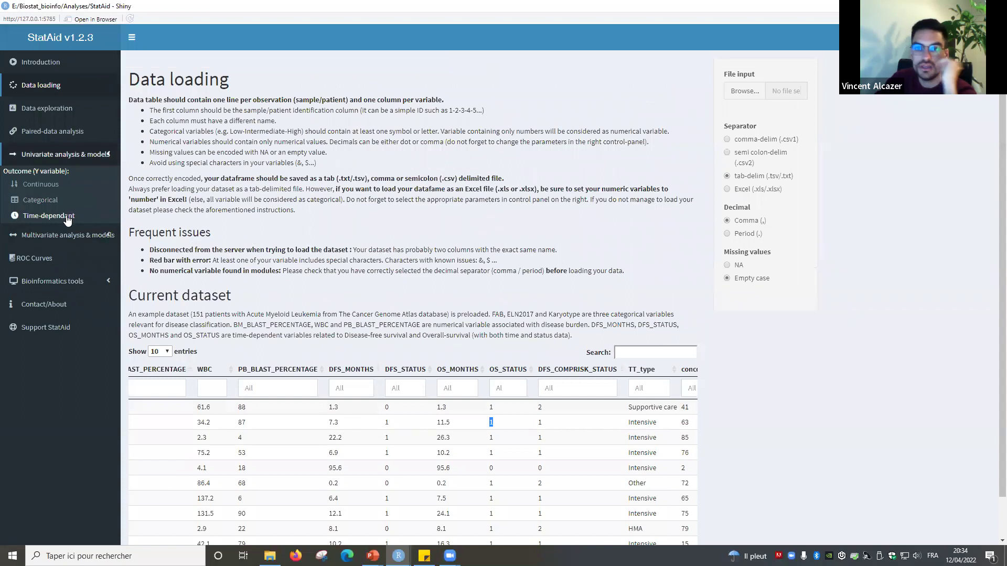
- Return to the time-dependent univariate analysis and set the status column to DFS_STATUS
left_click(49, 215)
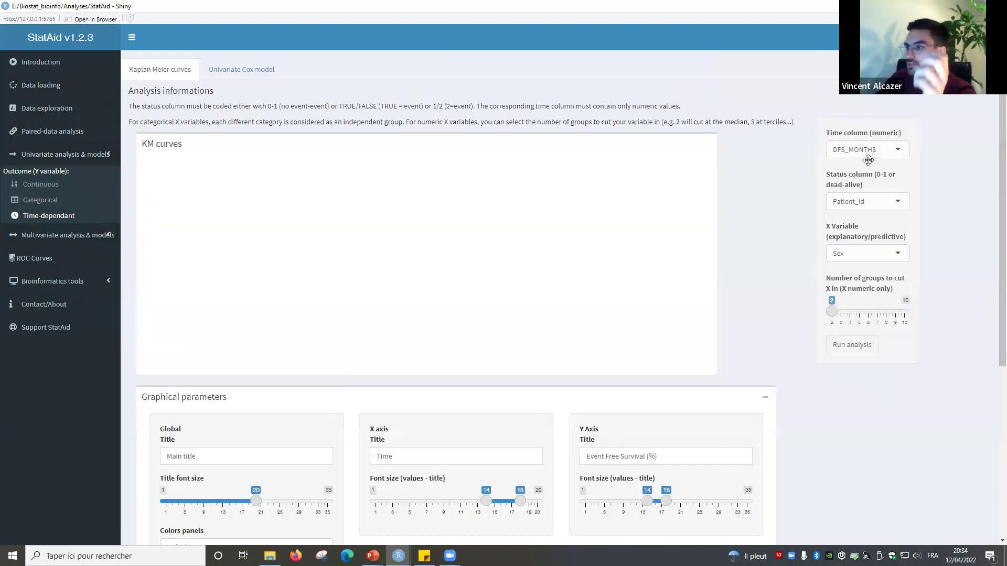
left_click_drag(846, 119, 854, 116)
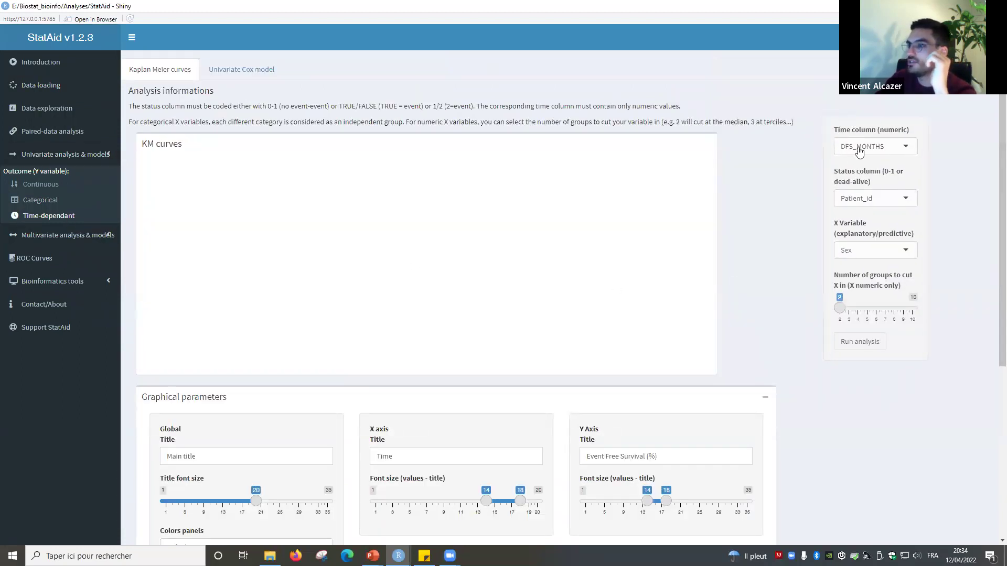
left_click(876, 200)
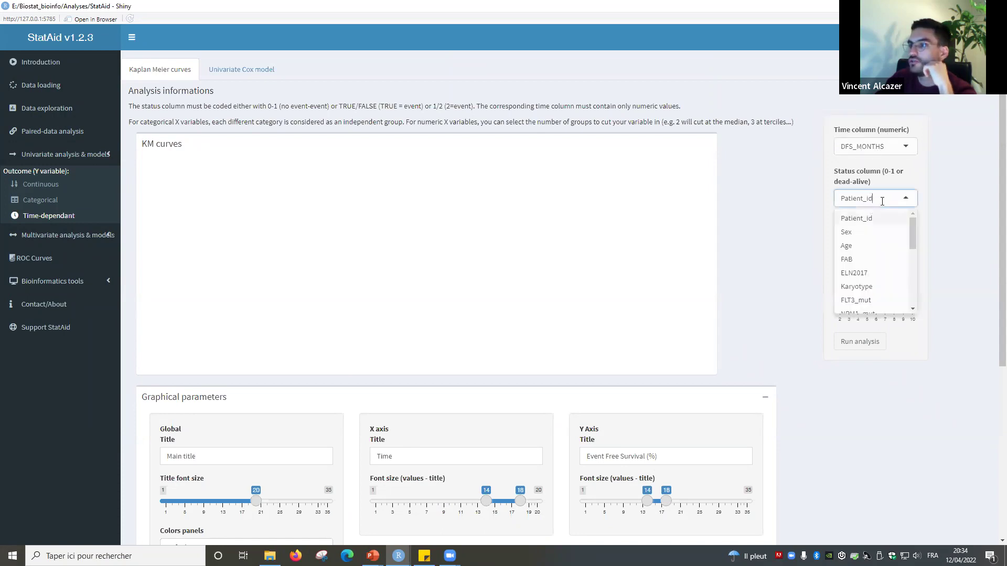
scroll(877, 288, "down", 3)
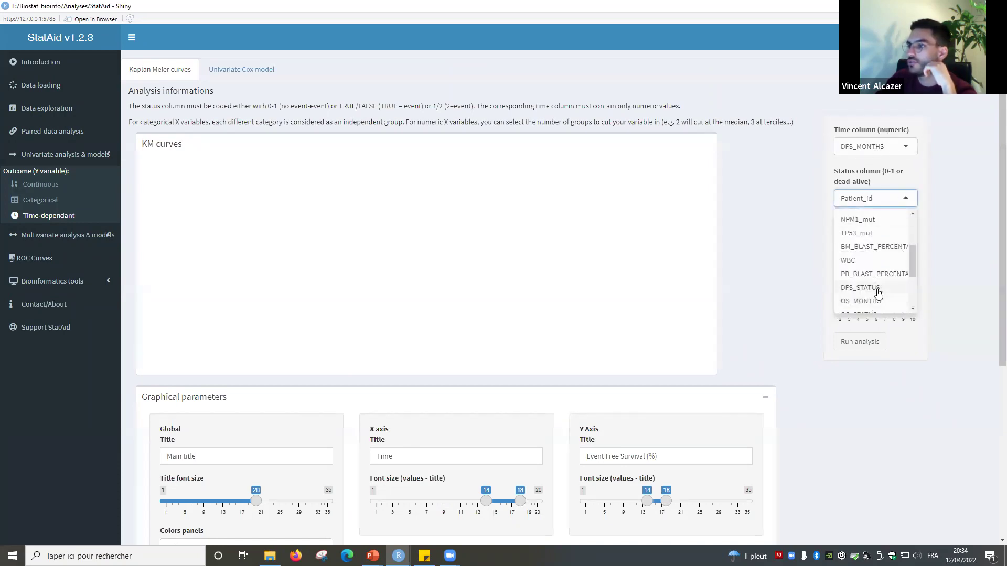
left_click(875, 288)
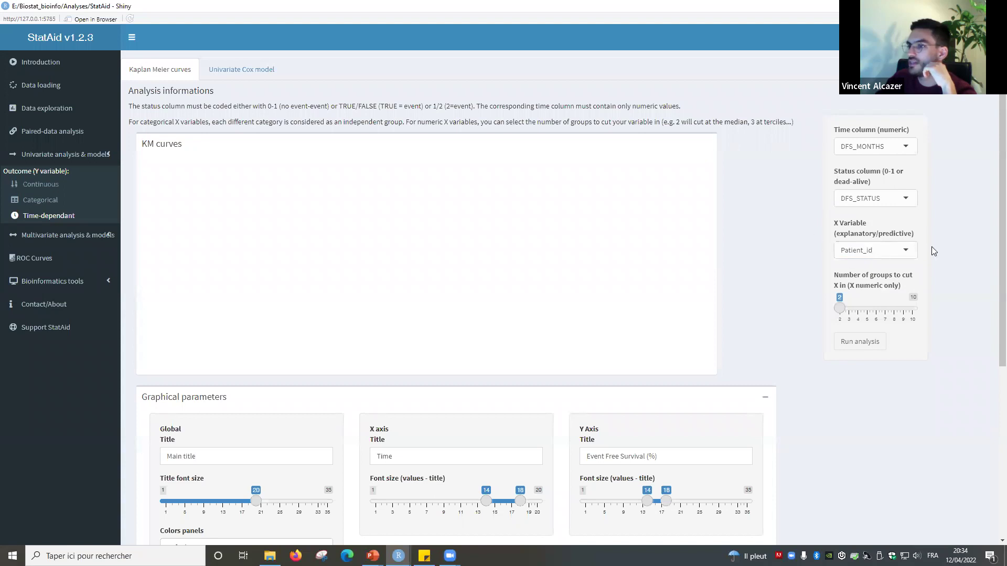
- Set the X variable to ELN2017 and run the Kaplan-Meier analysis
left_click(875, 253)
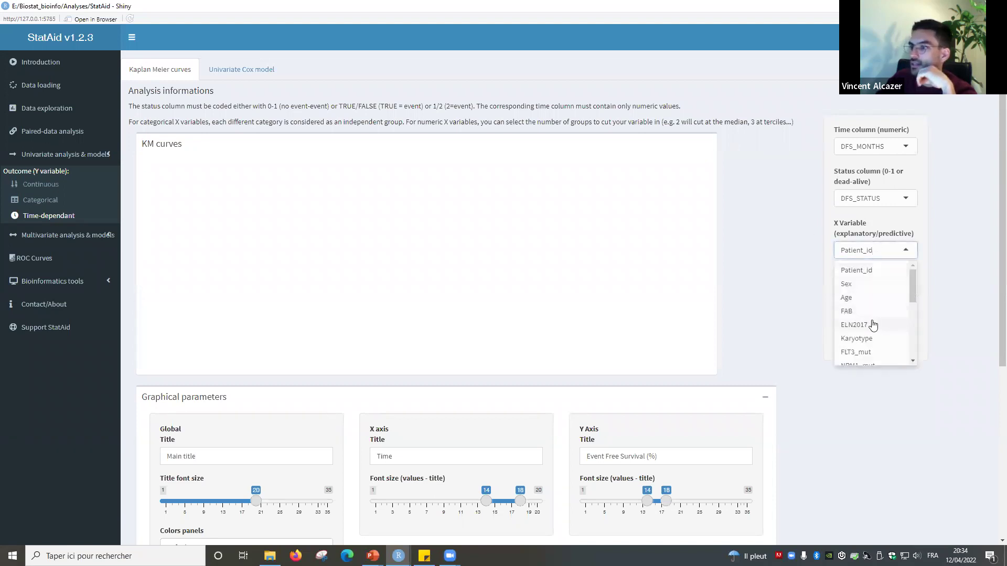
left_click(890, 326)
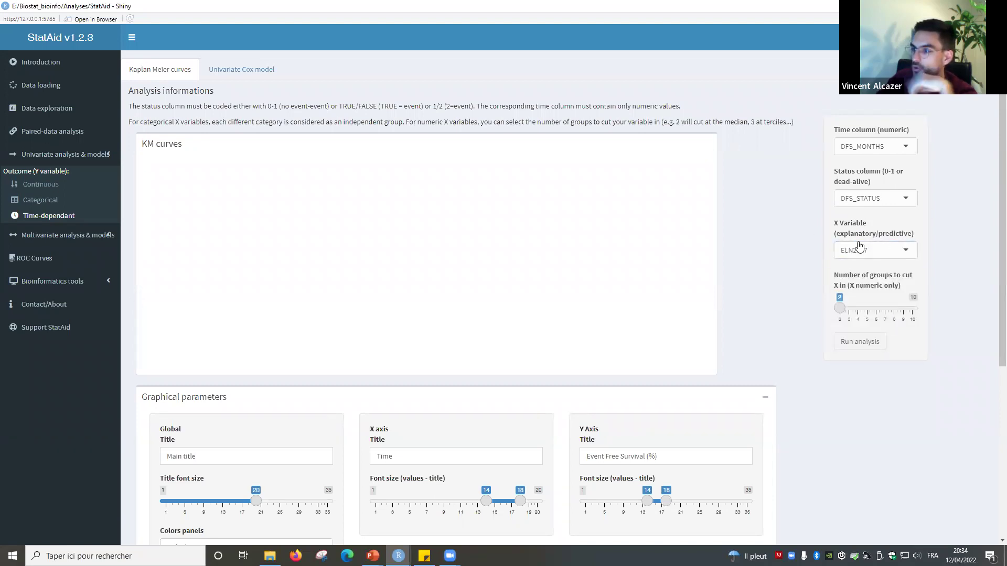
left_click(860, 342)
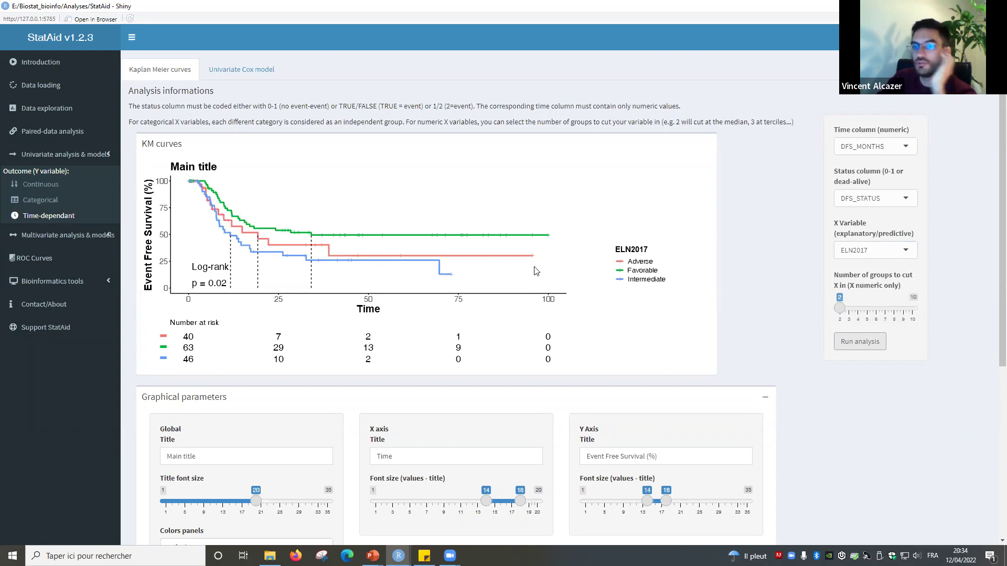
- Set the X variable to Age, cut it into 3 groups and run the Kaplan-Meier analysis
left_click(879, 249)
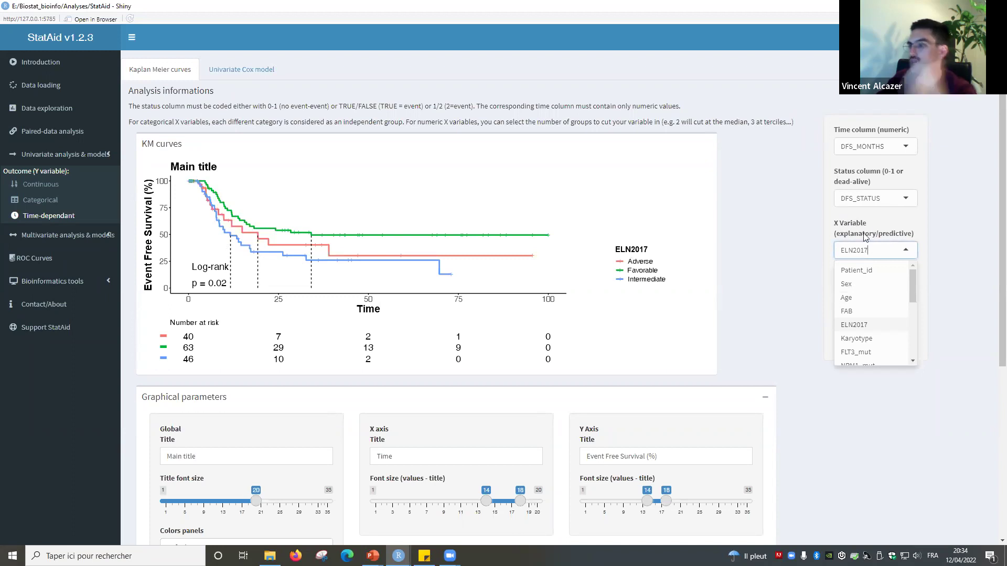
left_click(869, 295)
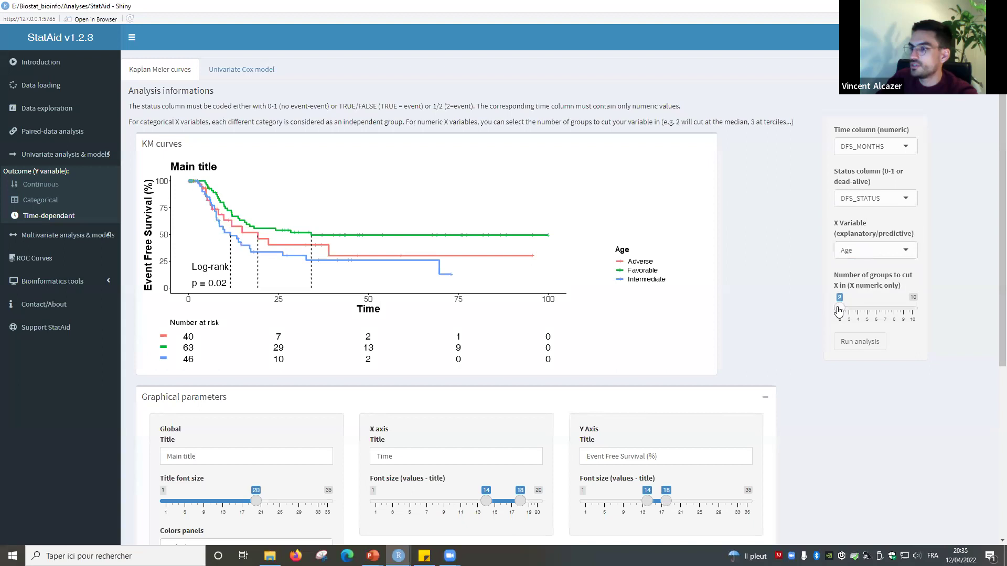
mouse_move(842, 311)
left_mouse_down()
mouse_move(910, 313)
mouse_move(849, 313)
left_mouse_up()
left_click(847, 341)
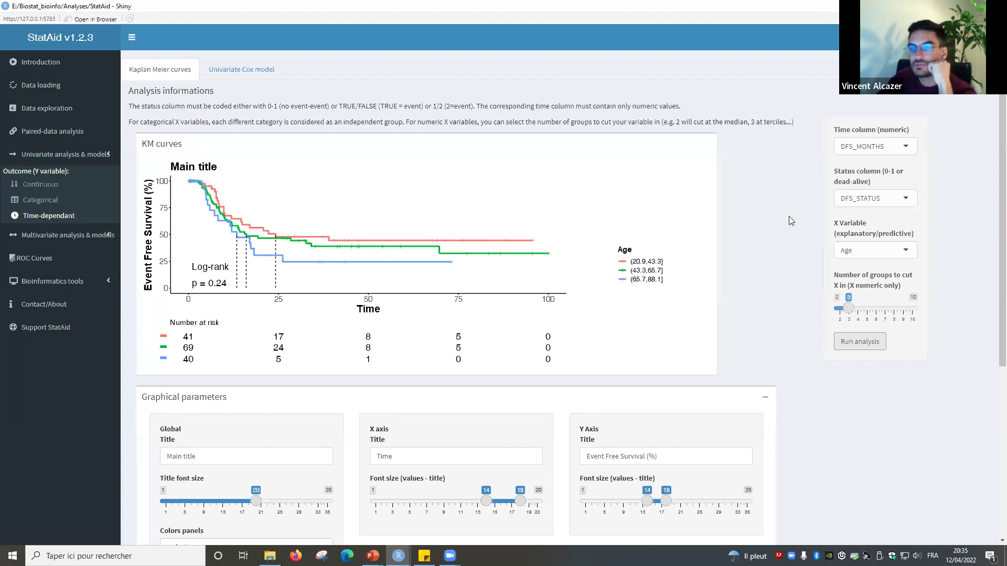
- Rerun the Kaplan-Meier analysis by Age with time column OS_MONTHS and status column OS_STATUS
left_click(882, 148)
left_click(865, 245)
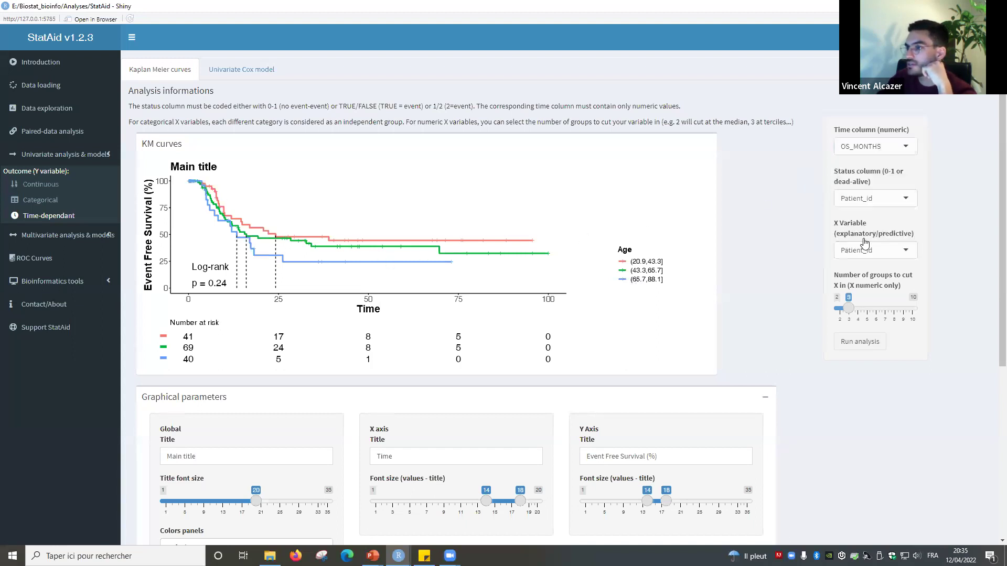
left_click(874, 199)
scroll(875, 283, "down", 3)
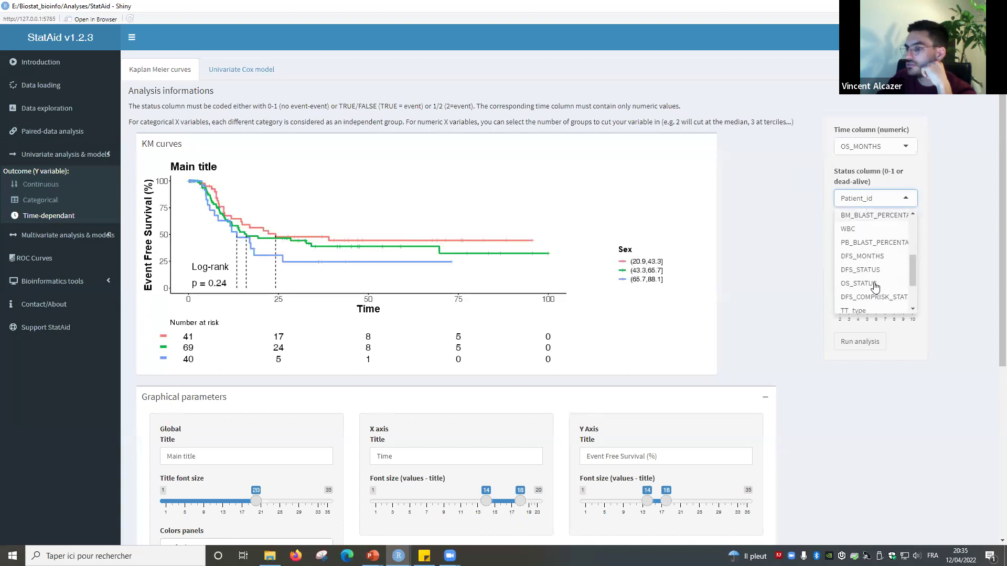
left_click(874, 285)
left_click(875, 254)
left_click(868, 298)
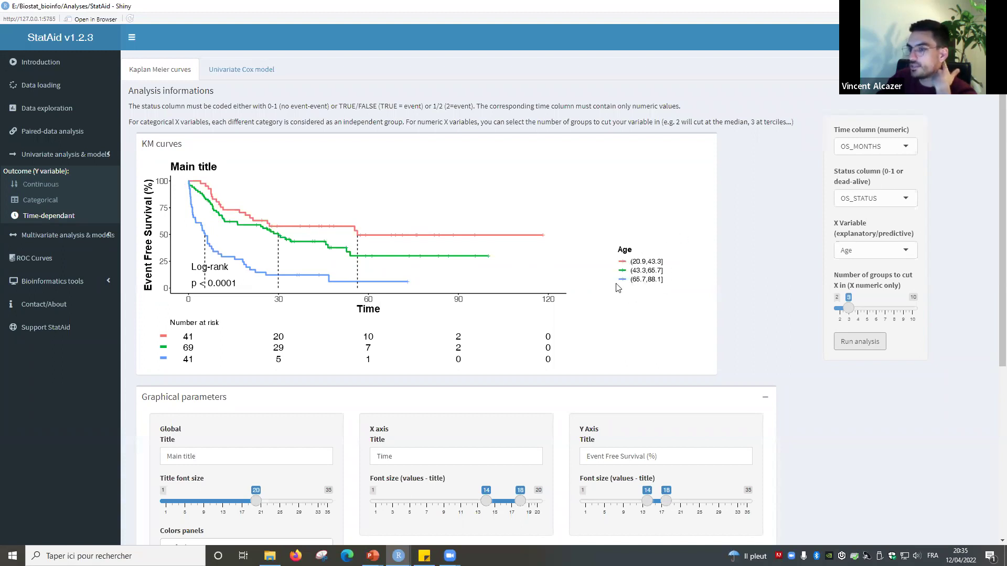
- Change the colour palette of the Kaplan-Meier curves in the graphical parameters and return to the plot
scroll(204, 385, "down", 4)
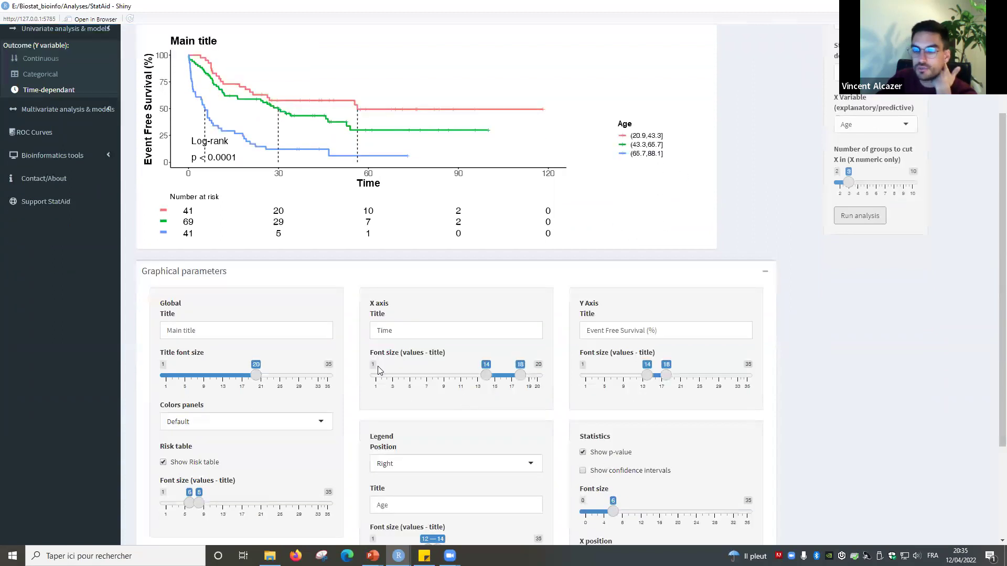
scroll(288, 367, "up", 2)
scroll(374, 356, "down", 1)
scroll(374, 356, "down", 1)
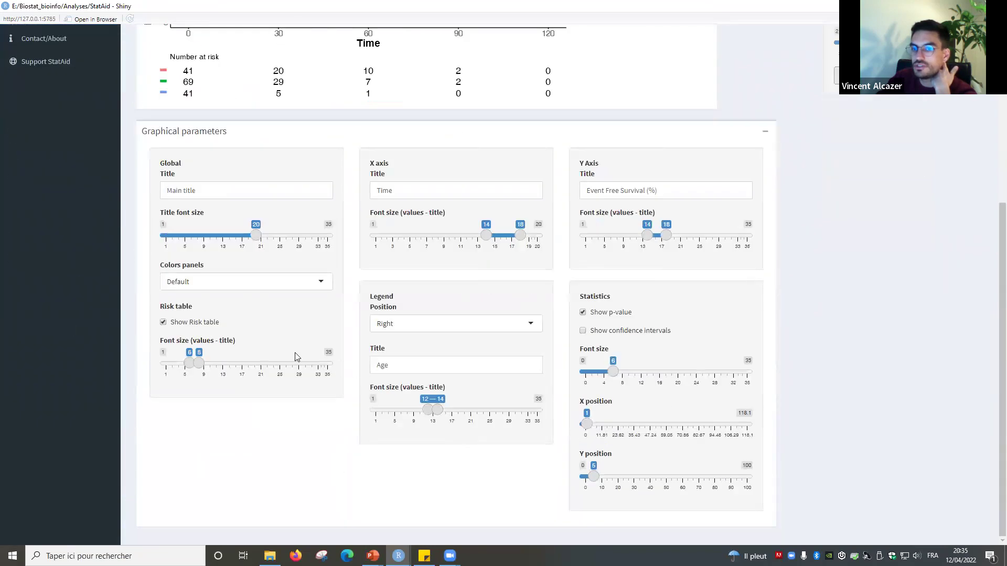
left_click(249, 283)
left_click(182, 331)
scroll(210, 330, "up", 4)
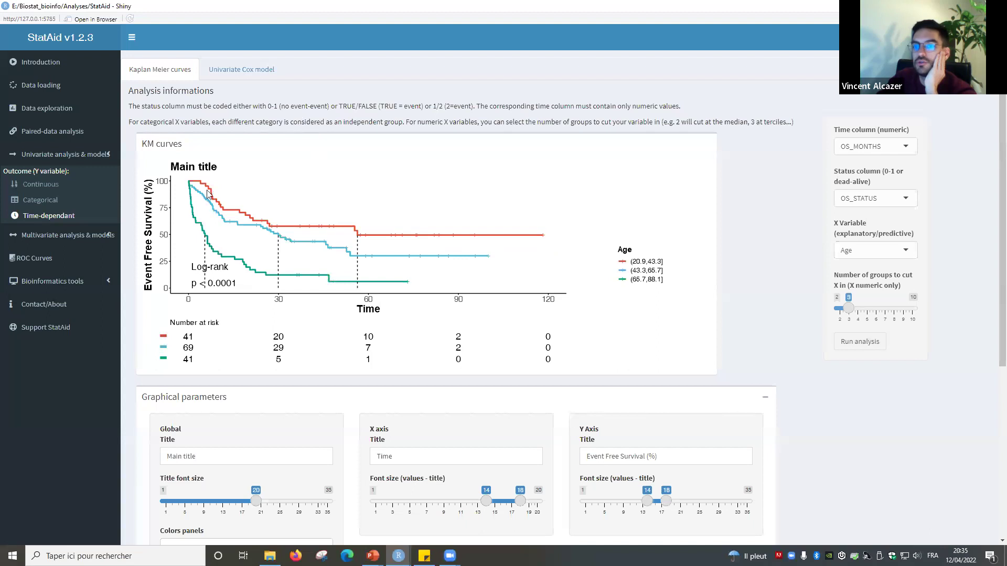
- Open the univariate Cox model and set the time column to OS_MONTHS and the status column to OS_STATUS
left_click(222, 74)
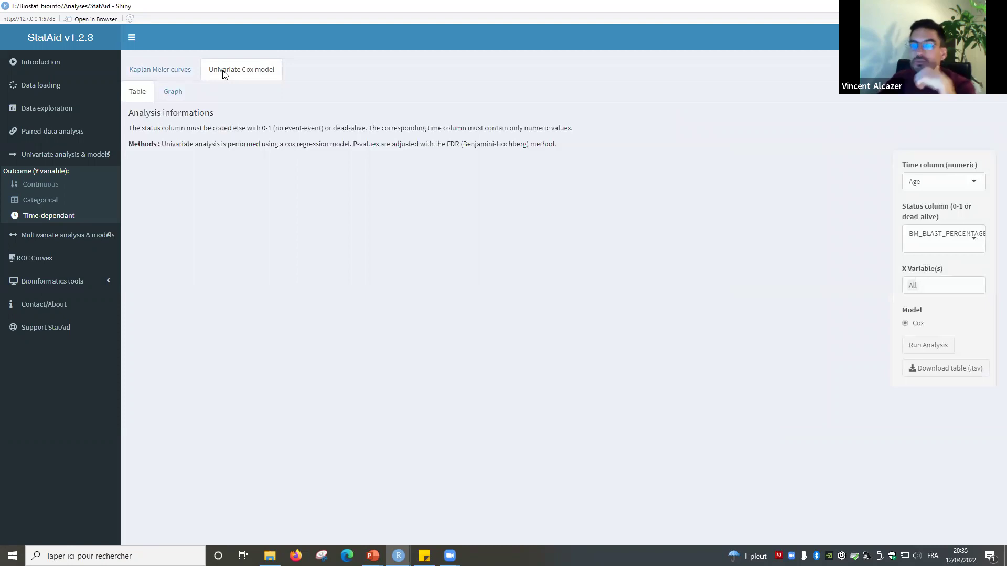
left_click_drag(933, 157, 807, 131)
left_click(802, 141)
left_click(787, 217)
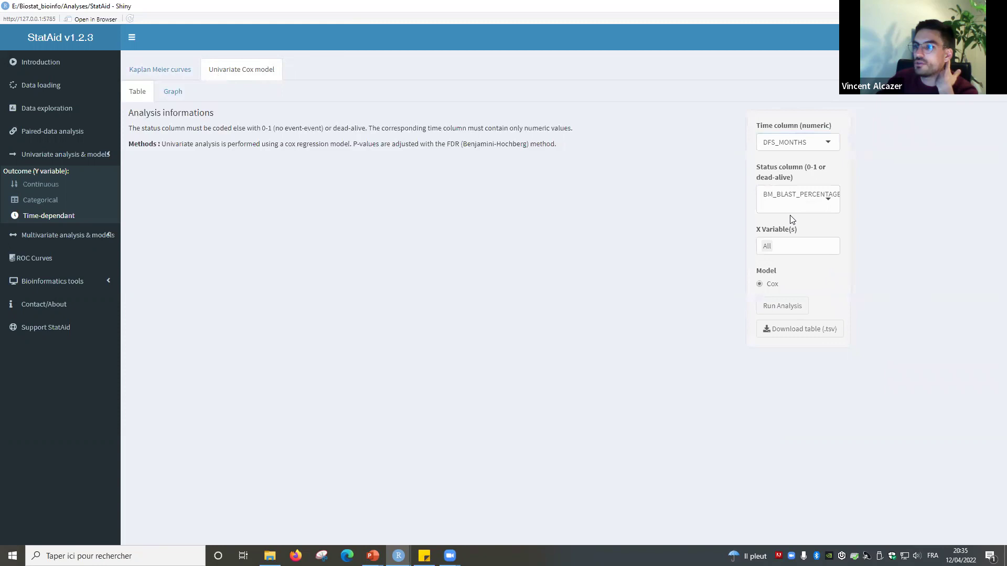
left_click(801, 195)
left_click(796, 148)
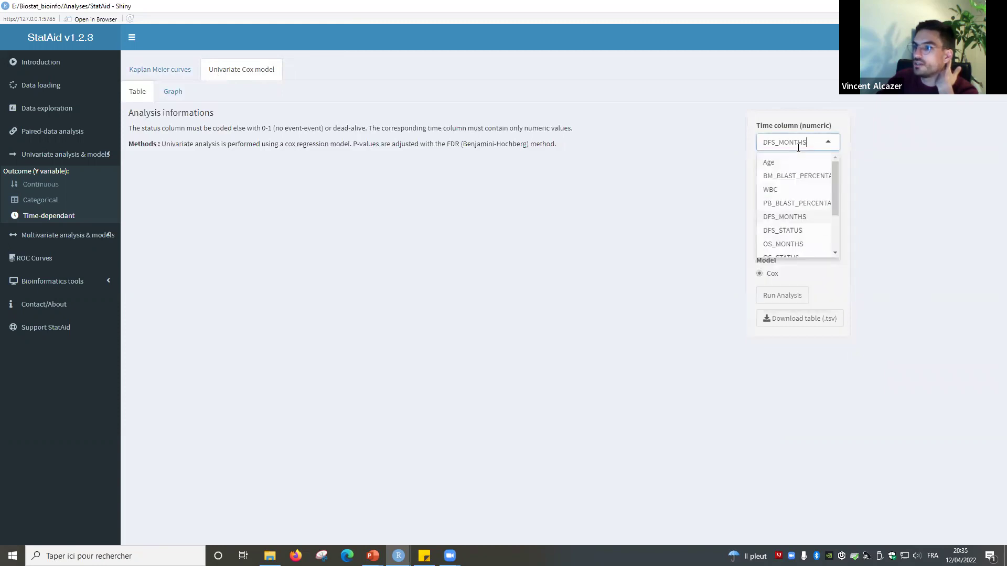
left_click(784, 241)
left_click(808, 193)
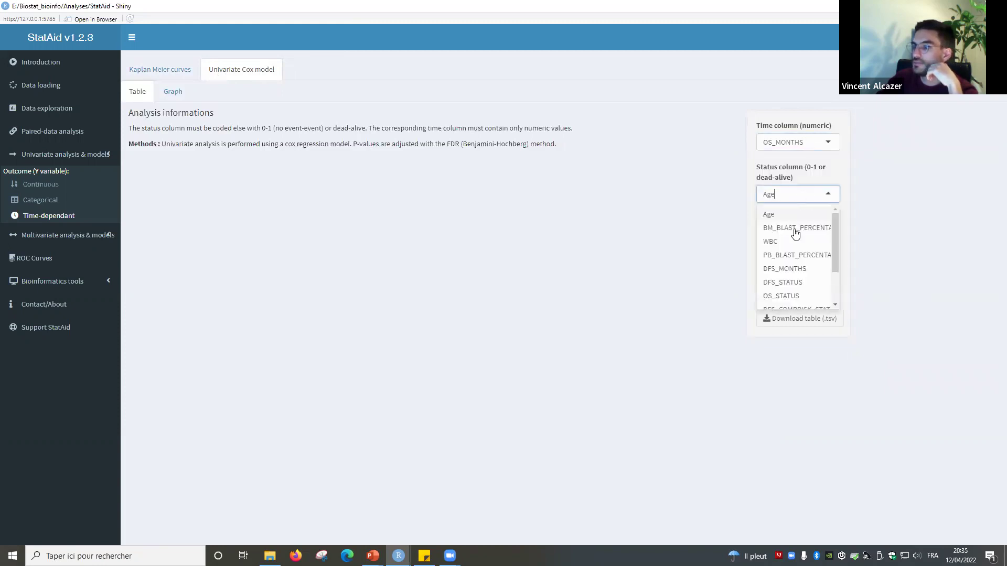
left_click(788, 298)
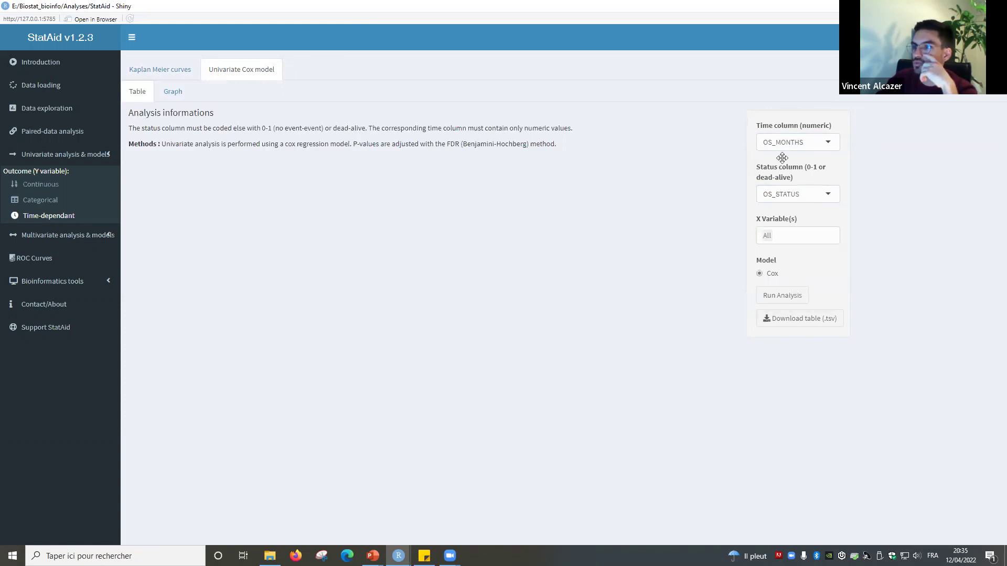
- Run the Cox analysis on all X variables, move the settings panel clear of the table and show the hazard ratio graph
left_click(783, 295)
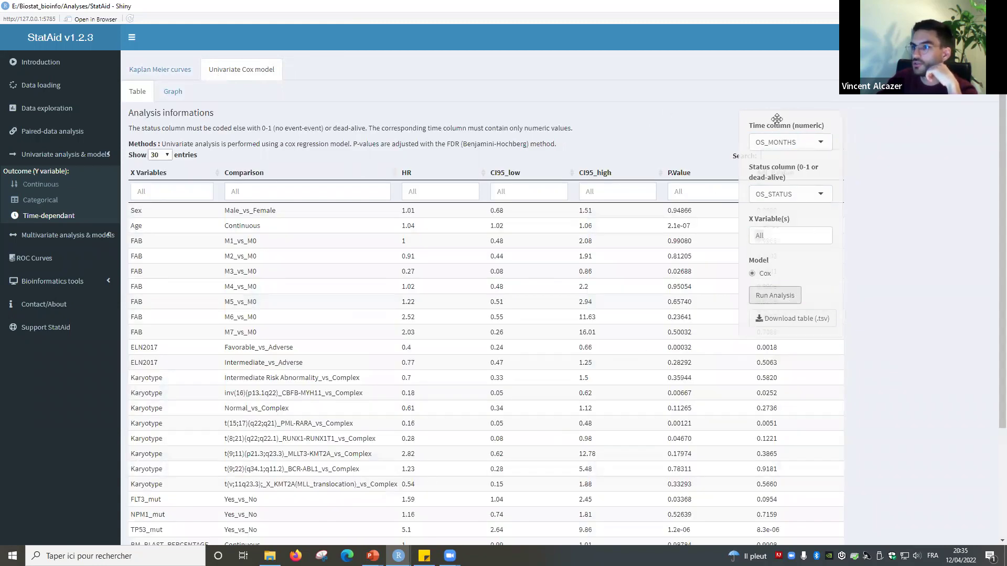
left_click_drag(775, 119, 865, 121)
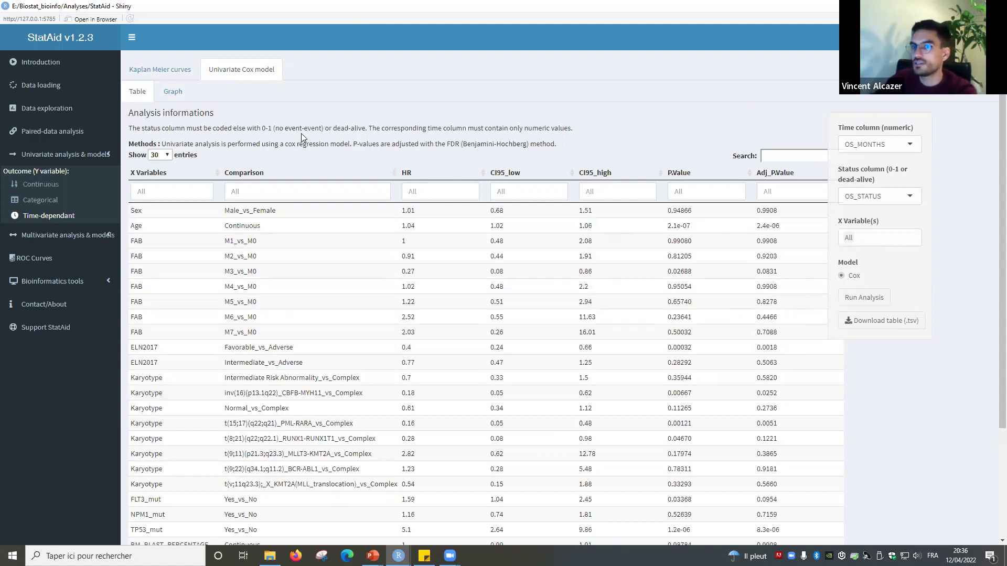
left_click(178, 95)
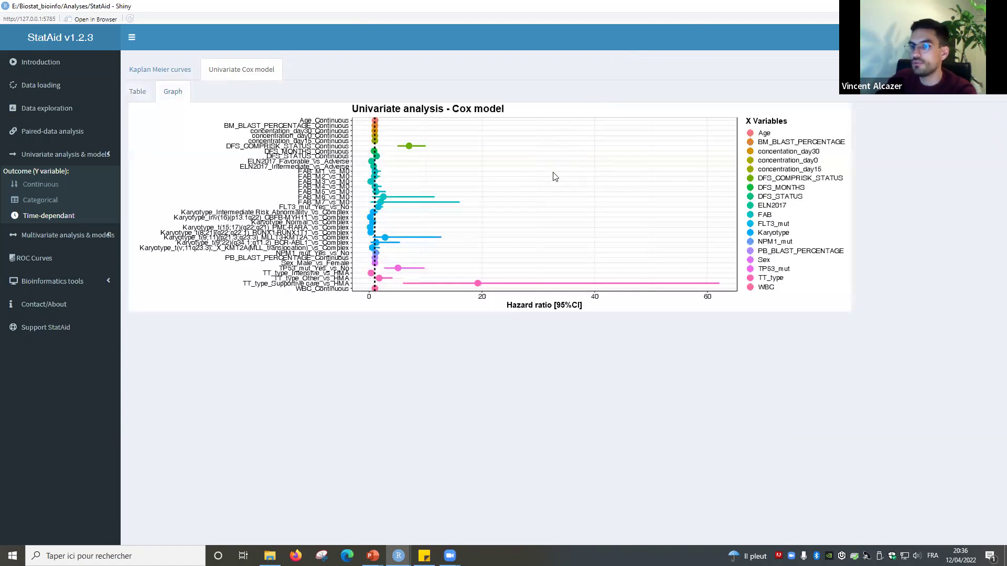
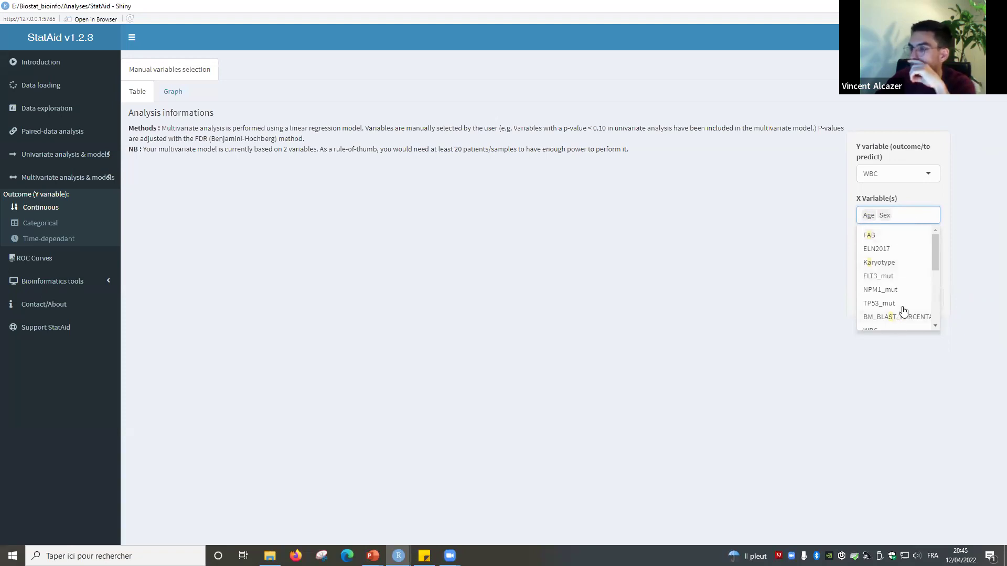
- Add FLT3_mut to the X variables, run the multivariate linear analysis and check its graph before returning to the table
left_click(902, 277)
left_click(901, 283)
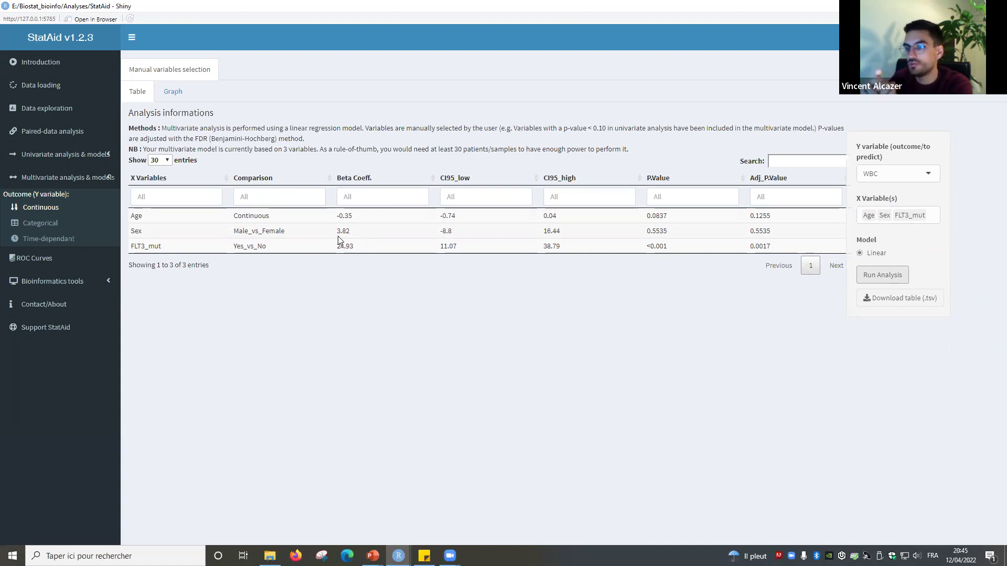
left_click(174, 95)
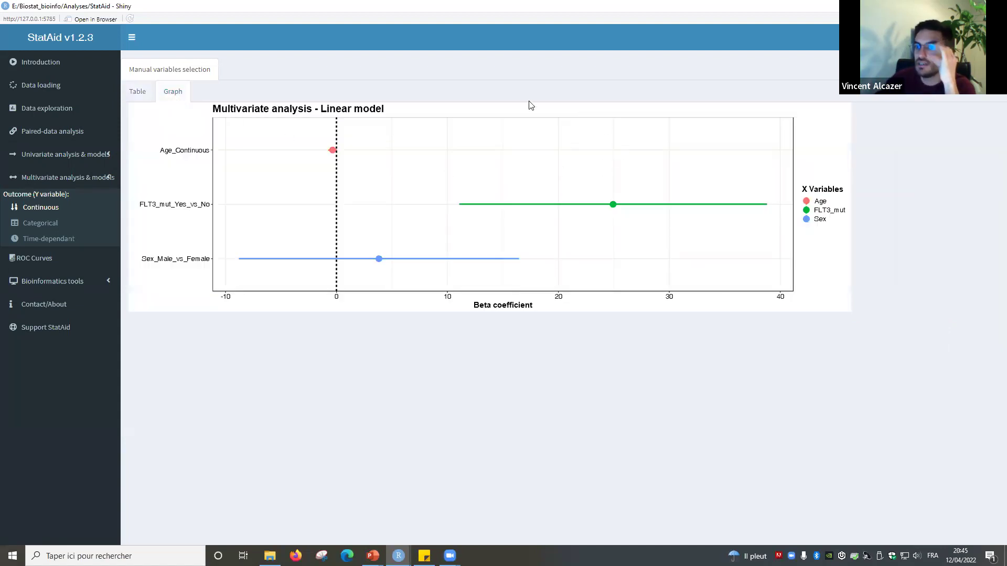
left_click(139, 93)
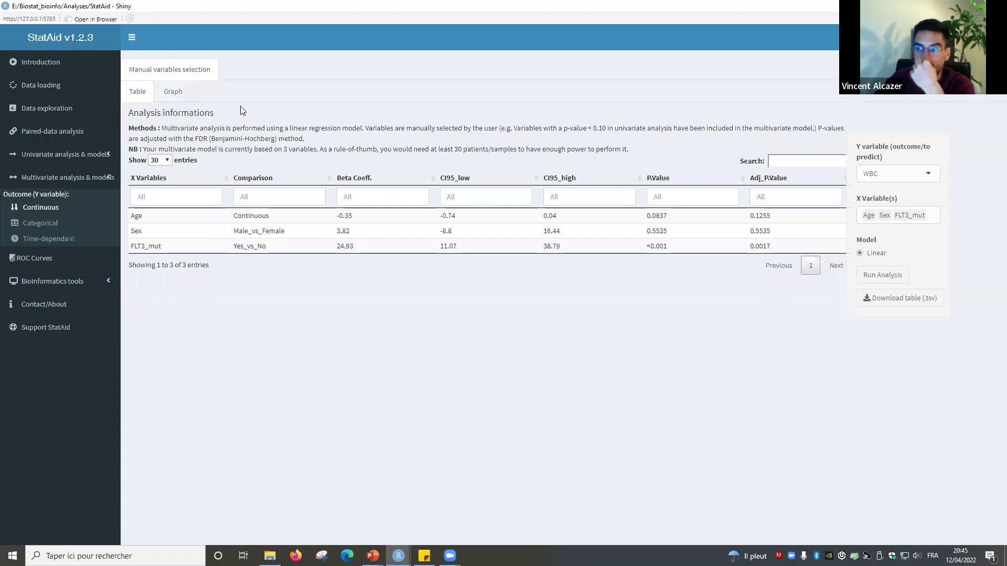
- Remove Age, Sex and FLT3_mut from the X variables of the multivariate linear model
left_click(930, 217)
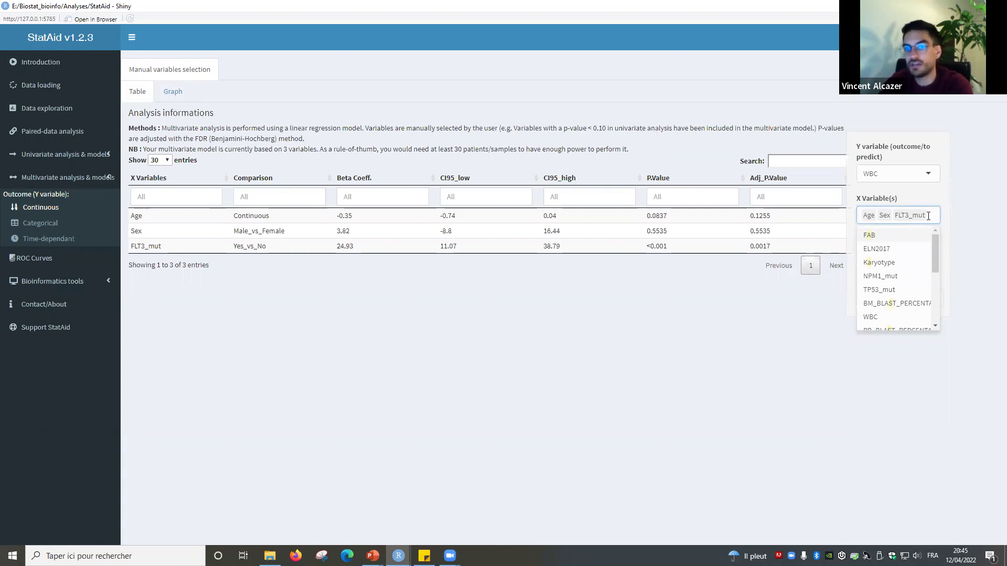
key("BackSpace")
key("BackSpace")
key("BackSpace")
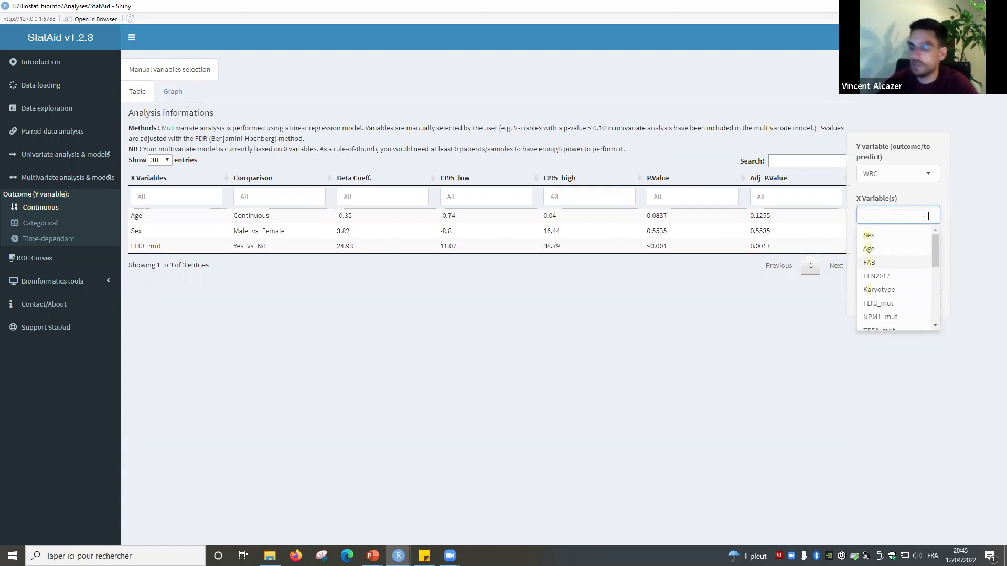
- Search the X variables for "al", clear the search and look through the list of available variables
type("al")
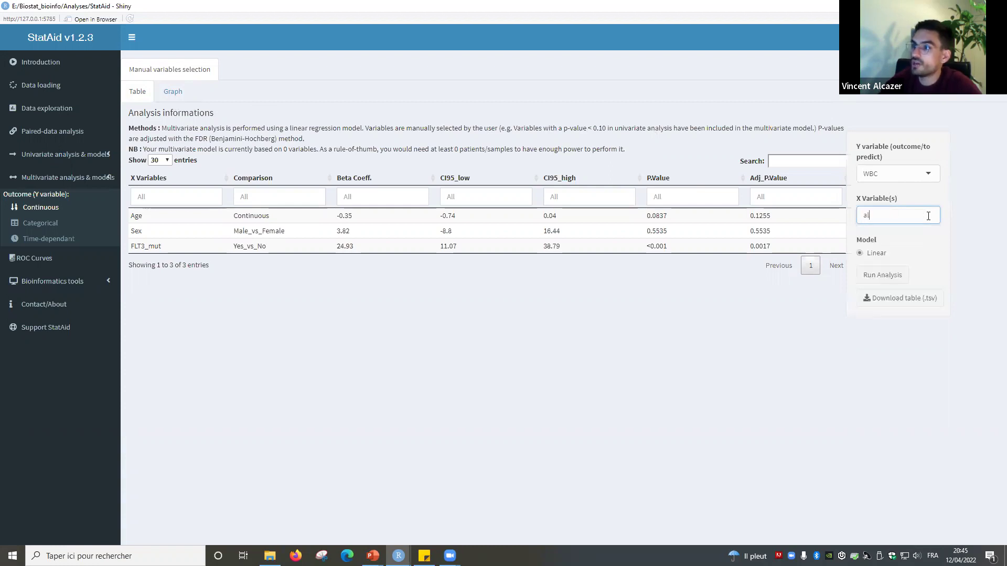
key("BackSpace")
key("BackSpace")
scroll(905, 263, "down", 5)
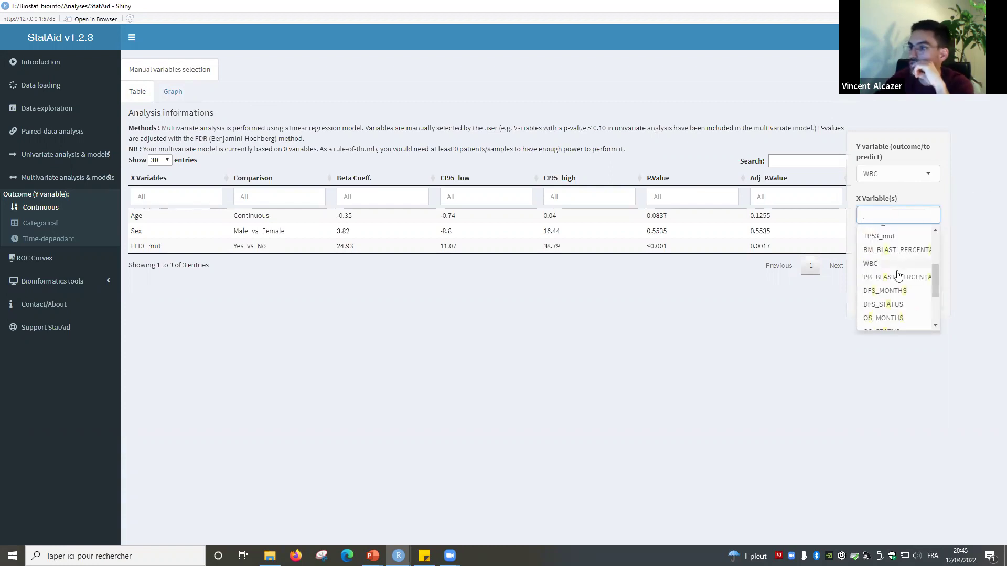
scroll(904, 276, "up", 3)
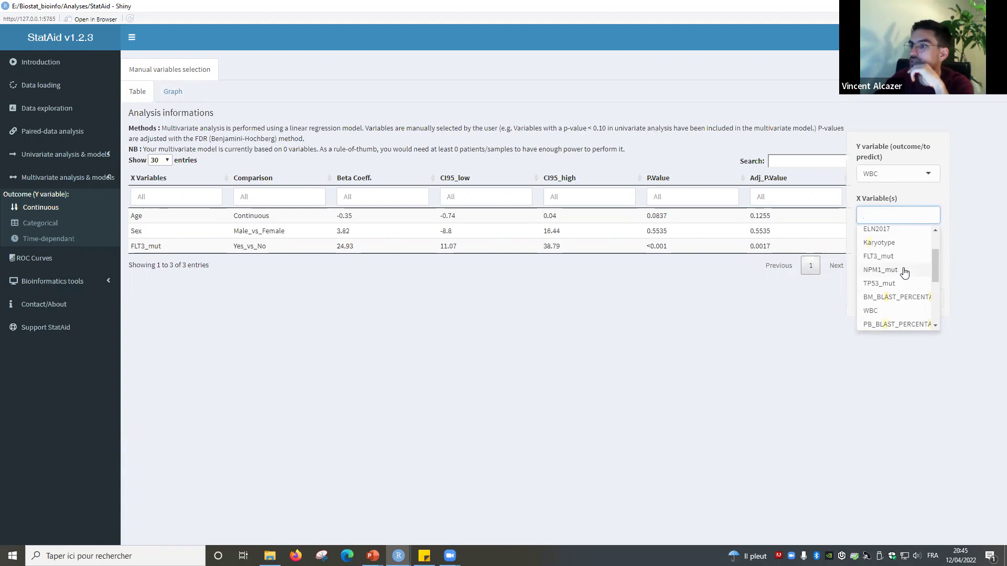
scroll(899, 281, "up", 2)
left_click(914, 197)
left_click(897, 216)
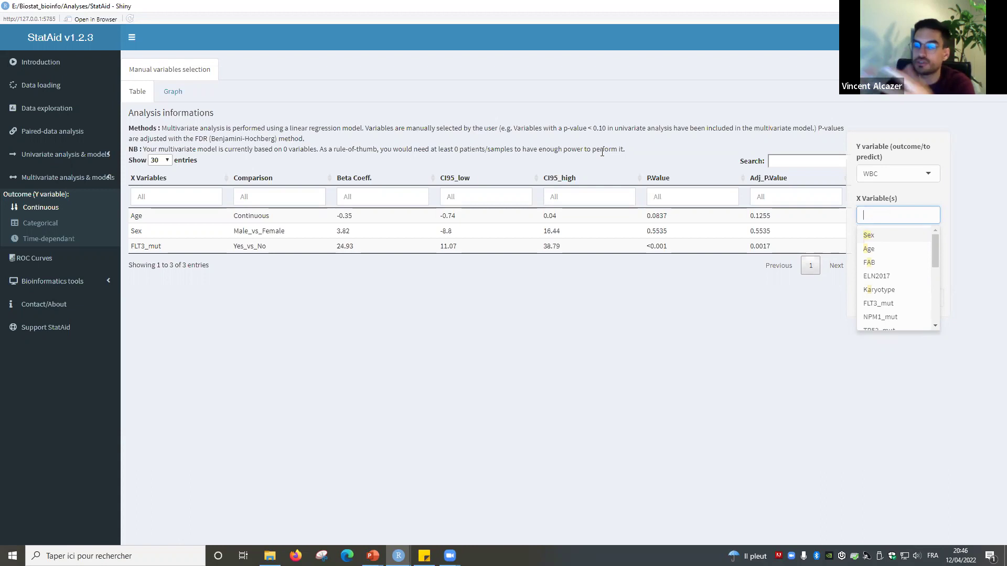
- Review the beta coefficient graph of the multivariate linear model and return to the results table
left_click(183, 97)
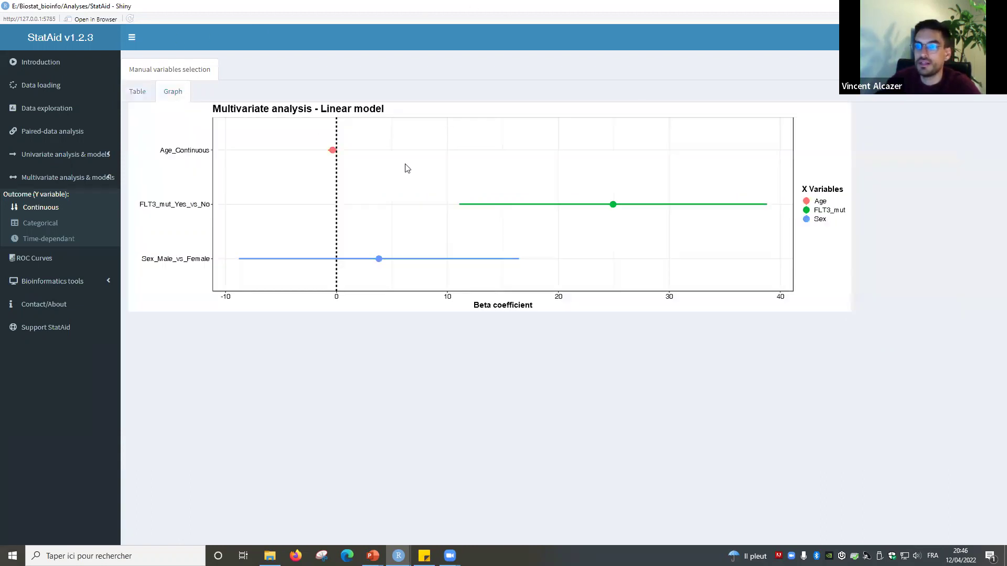
left_click(150, 94)
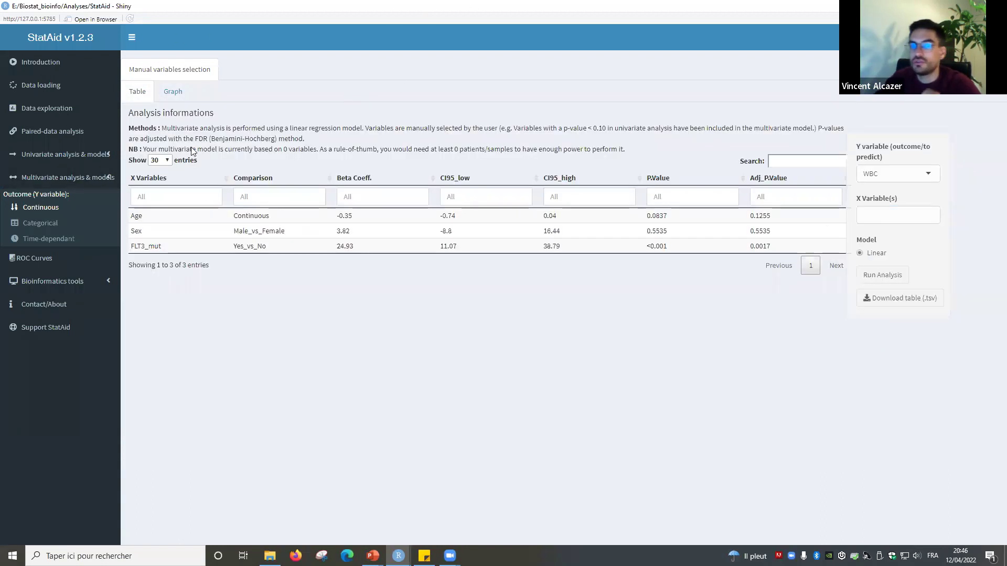
- Open the multivariate analysis for categorical outcomes and set the Y variable to TP53_mut
left_click(19, 225)
left_click(950, 225)
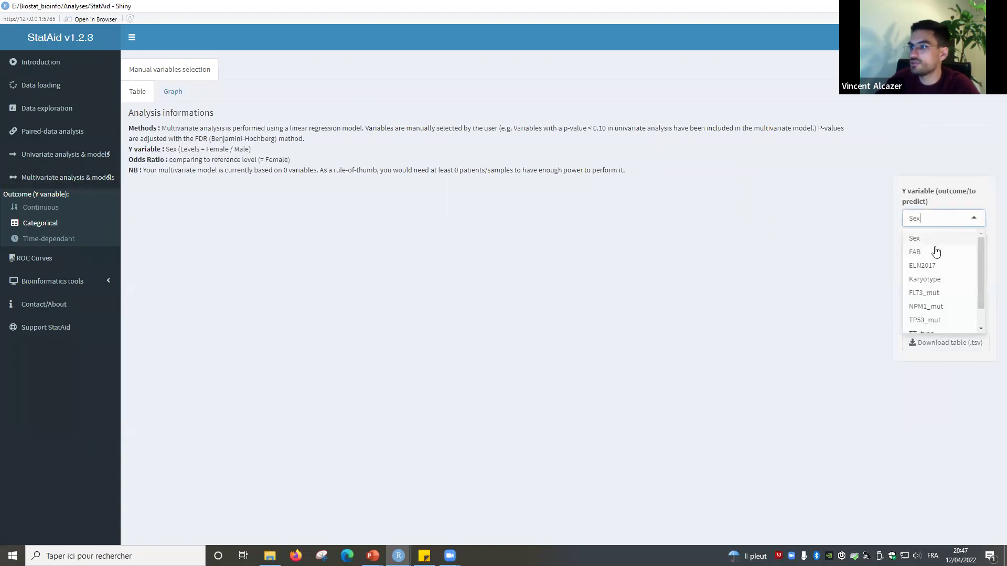
left_click(939, 321)
- Set the X variables to Age, Sex and FAB and run the binomial analysis
left_click(937, 262)
left_click(927, 293)
left_click(922, 282)
left_click(920, 280)
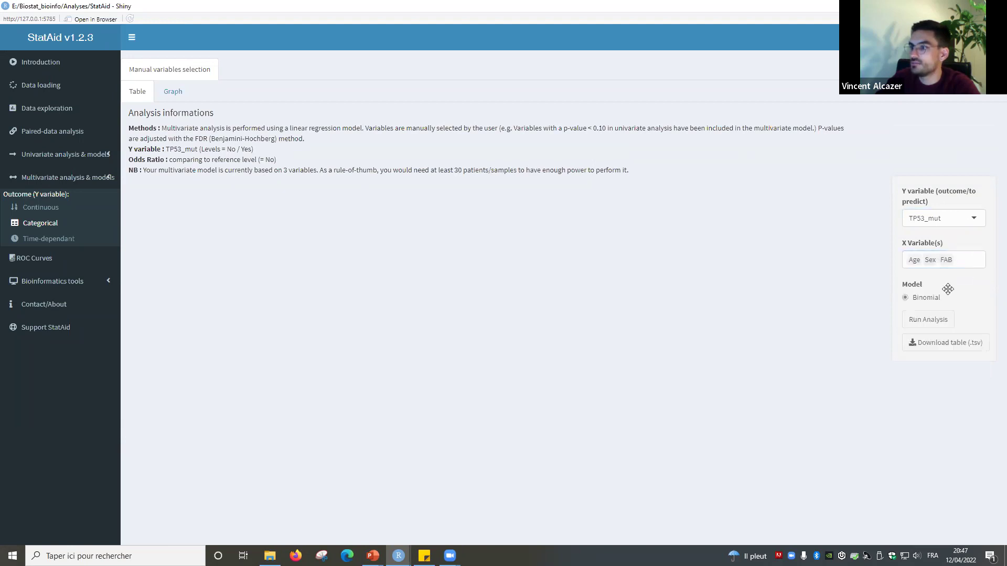
left_click(917, 315)
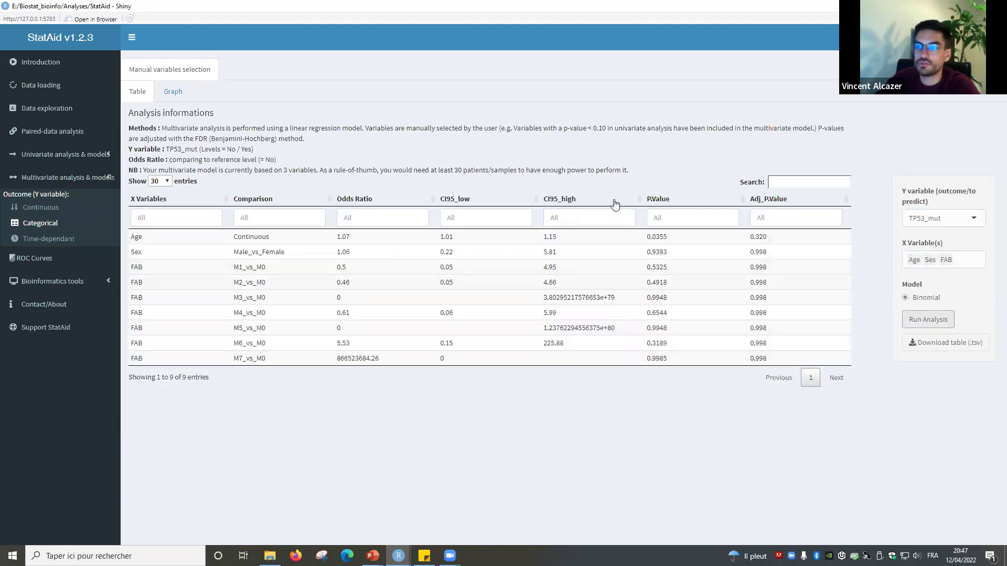
- Check the graph of the binomial model, return to the table and highlight the FAB M3_vs_M0 row
left_click(178, 91)
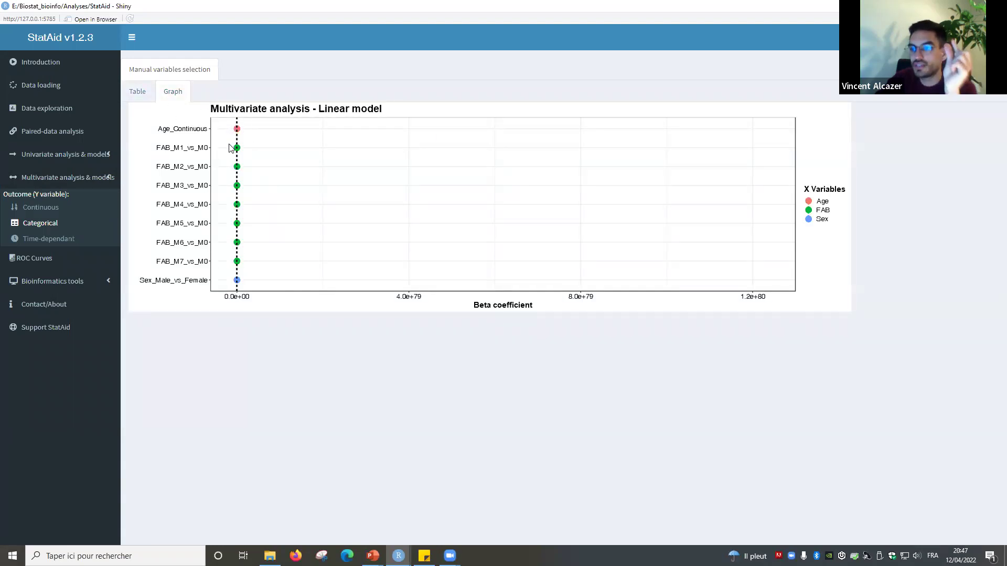
left_click(140, 94)
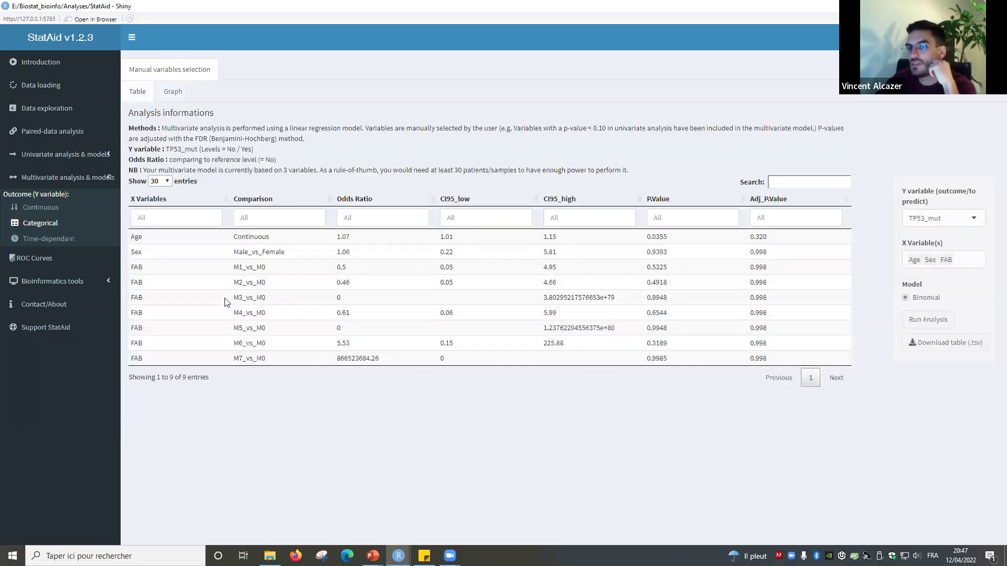
left_click_drag(138, 297, 322, 295)
left_click(179, 302)
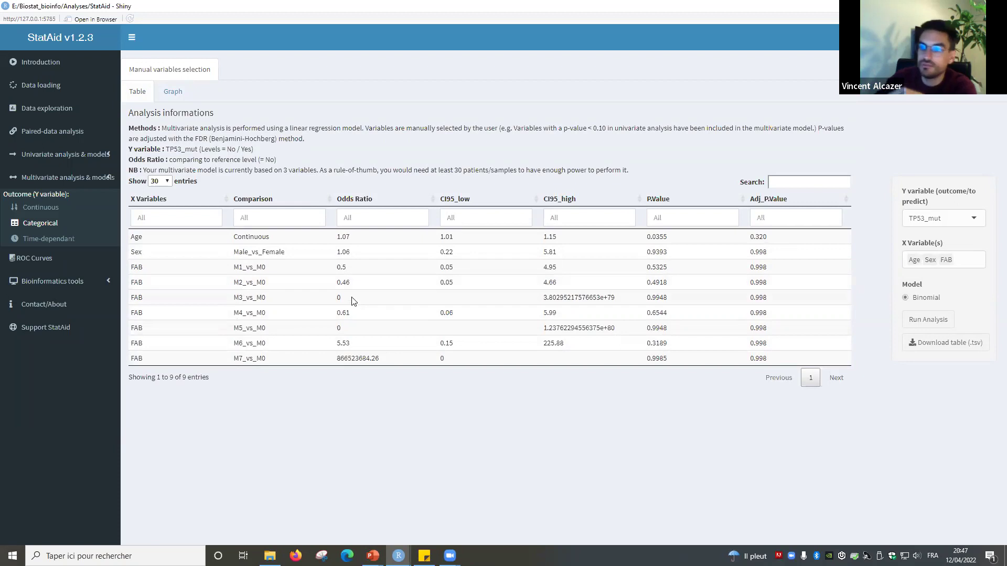
- Highlight the odds ratio and confidence interval of the FAB M3_vs_M0 row, and the neighbouring FAB rows, in the binomial results
left_click_drag(340, 299, 575, 300)
left_click(488, 314)
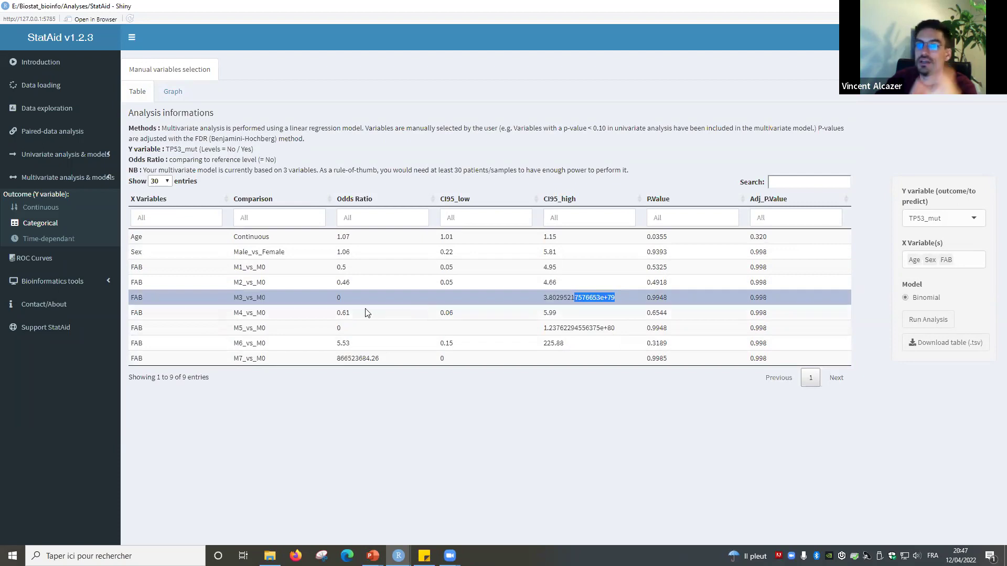
left_click_drag(149, 268, 263, 292)
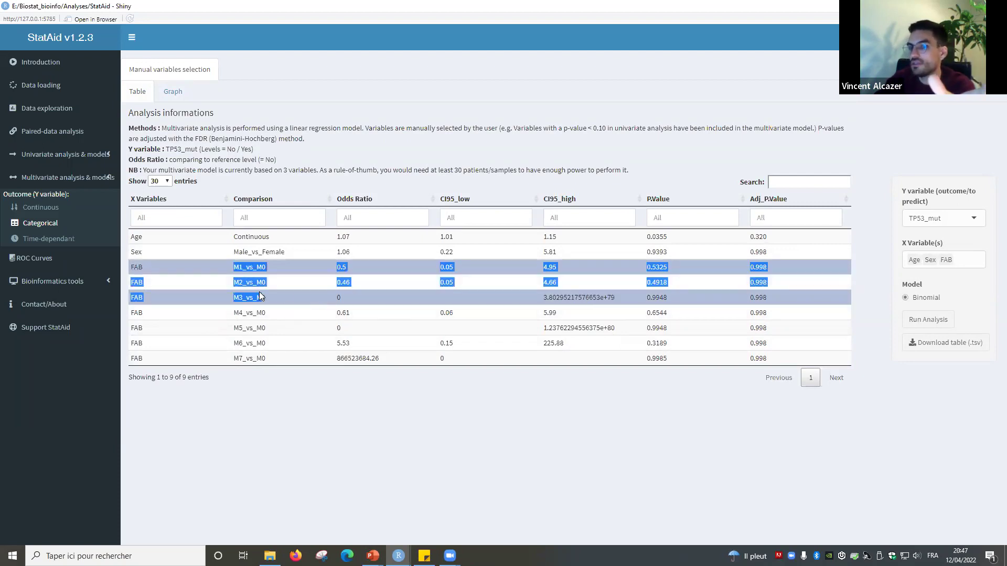
left_click(205, 297)
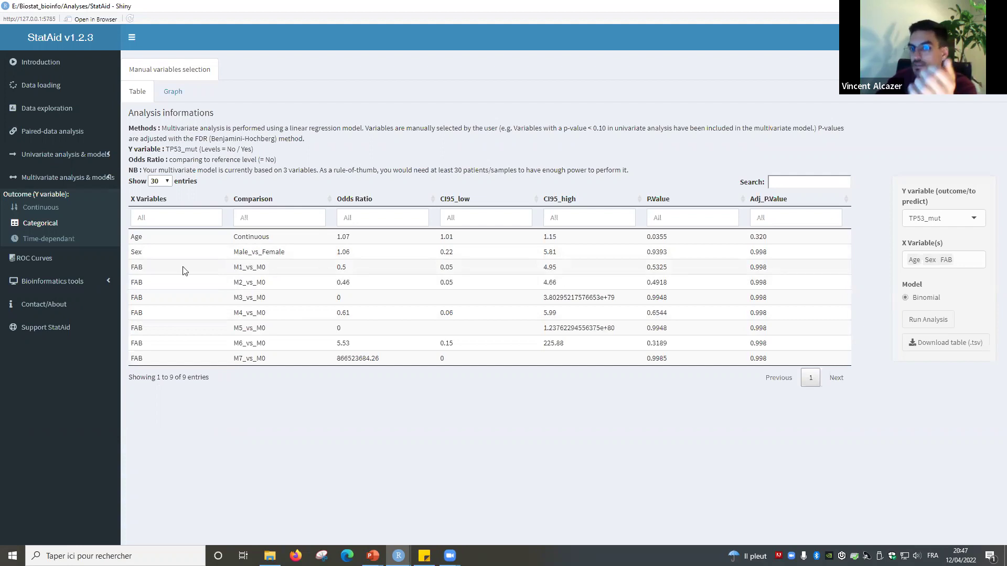
- Replace FAB with ELN2017 in the X variables, rerun the binomial analysis and highlight the upper confidence limit for Favorable_vs_Adverse
left_click(961, 254)
key("BackSpace")
left_click(944, 298)
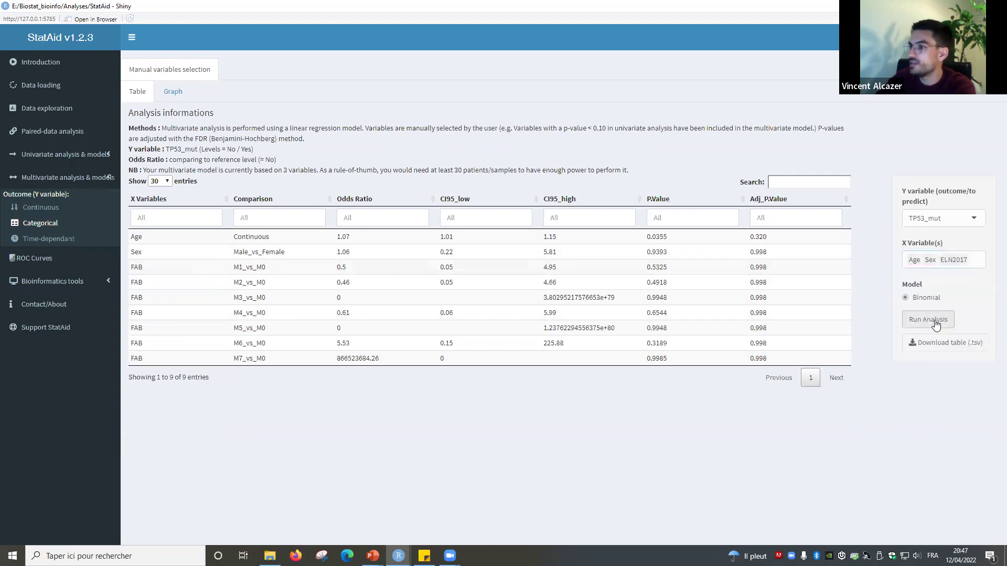
left_click(928, 319)
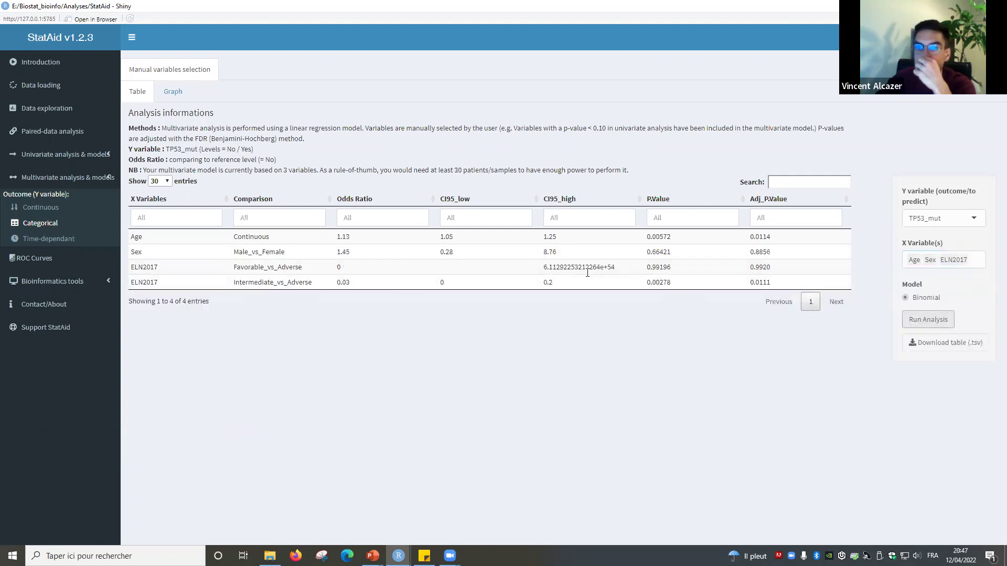
left_click_drag(615, 267, 543, 267)
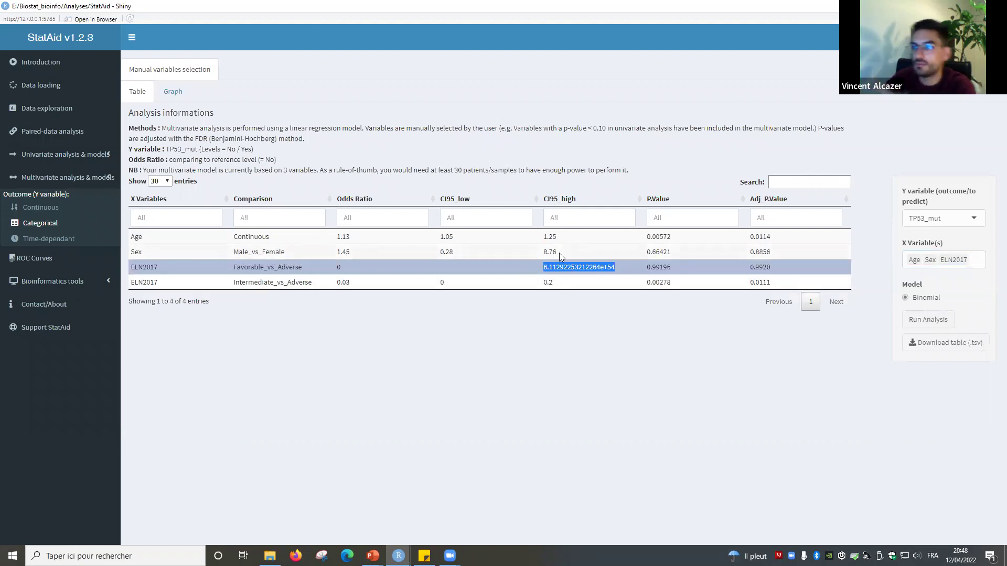
- Replace ELN2017 with FLT3_mut in the X variables and rerun the binomial analysis
left_click(977, 259)
key("BackSpace")
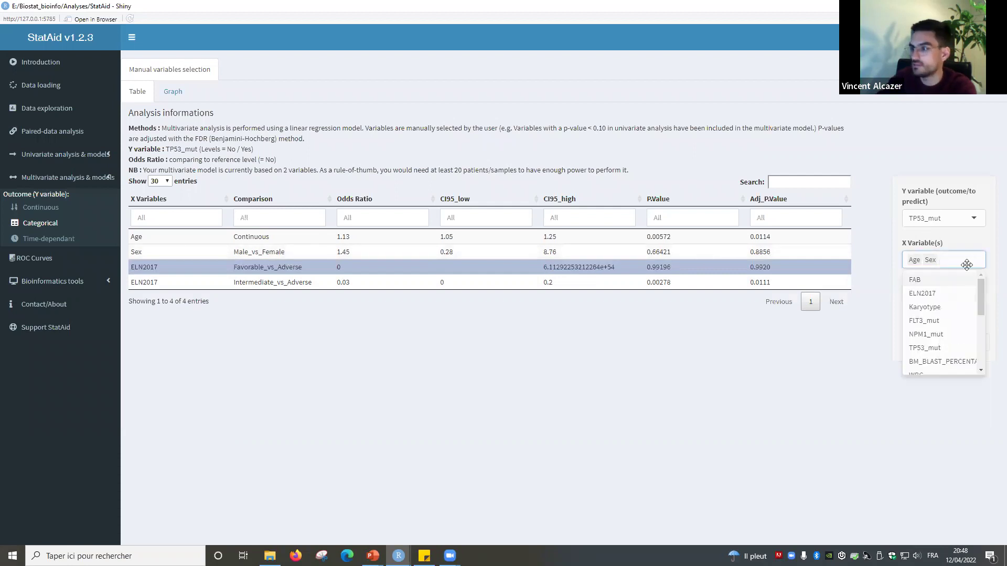
left_click(925, 320)
left_click(957, 245)
left_click(927, 319)
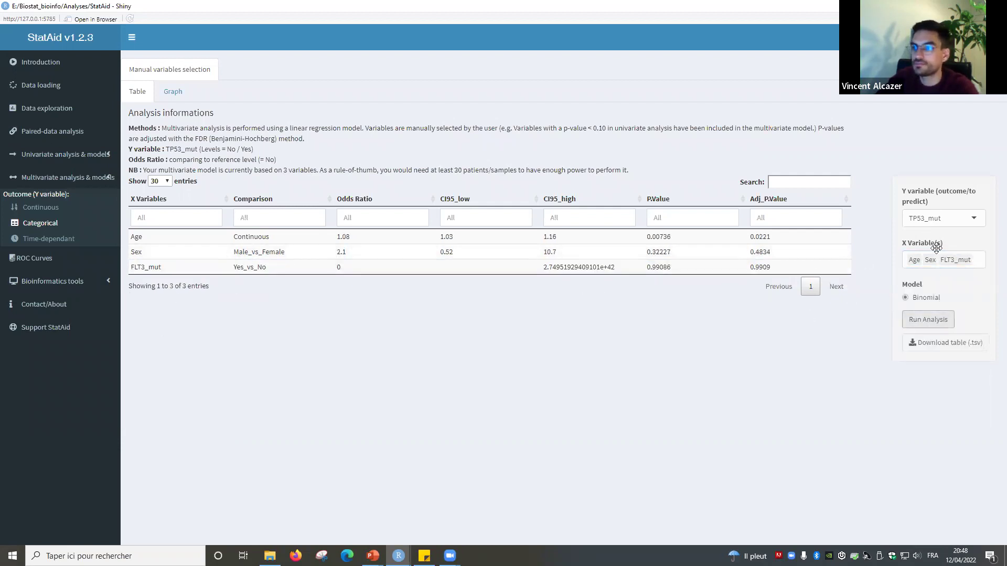
- Rerun the binomial analysis with only Age and Sex as X variables, and check its graph before returning to the table
left_click(968, 260)
left_click(975, 260)
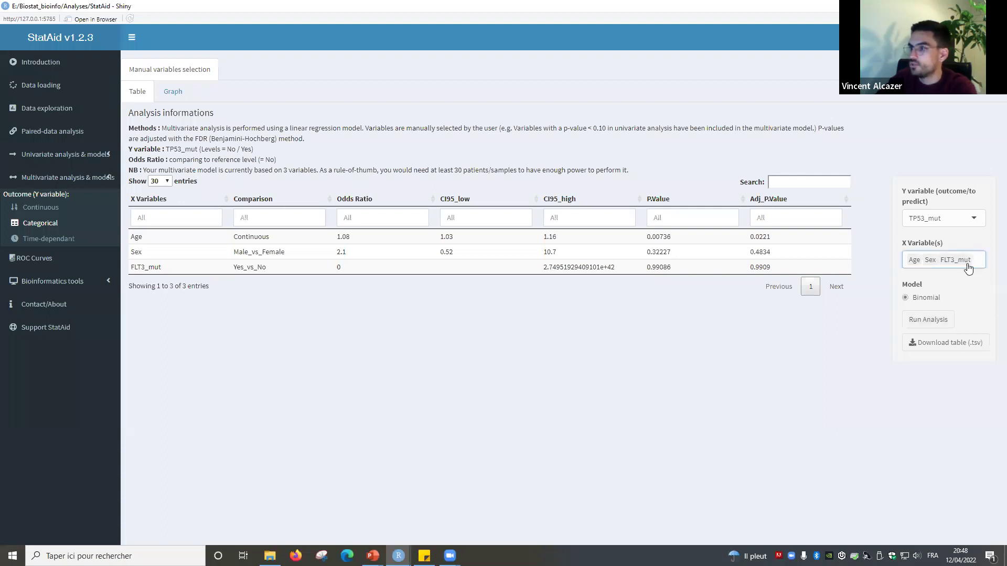
left_click(979, 261)
key("BackSpace")
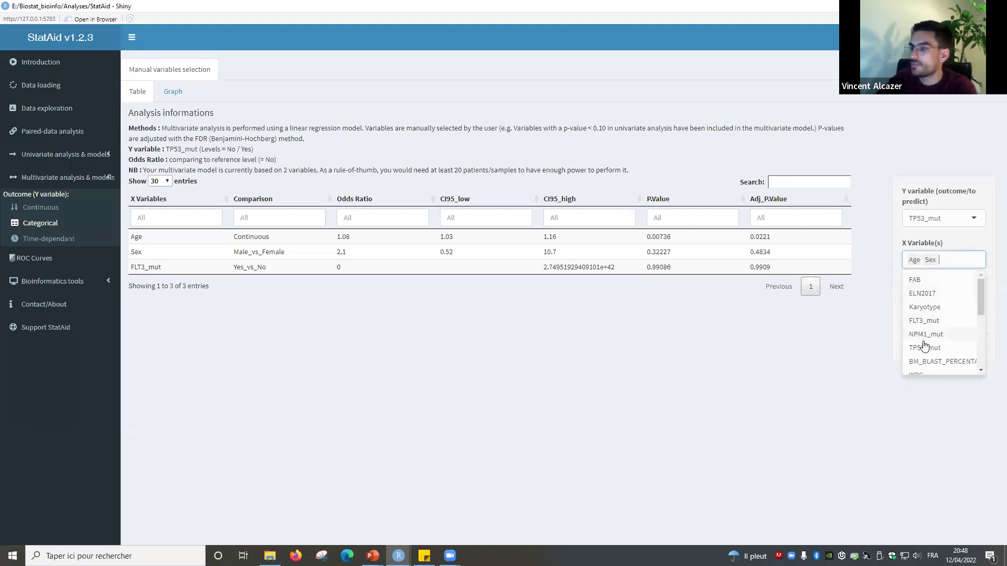
left_click(959, 241)
left_click(928, 317)
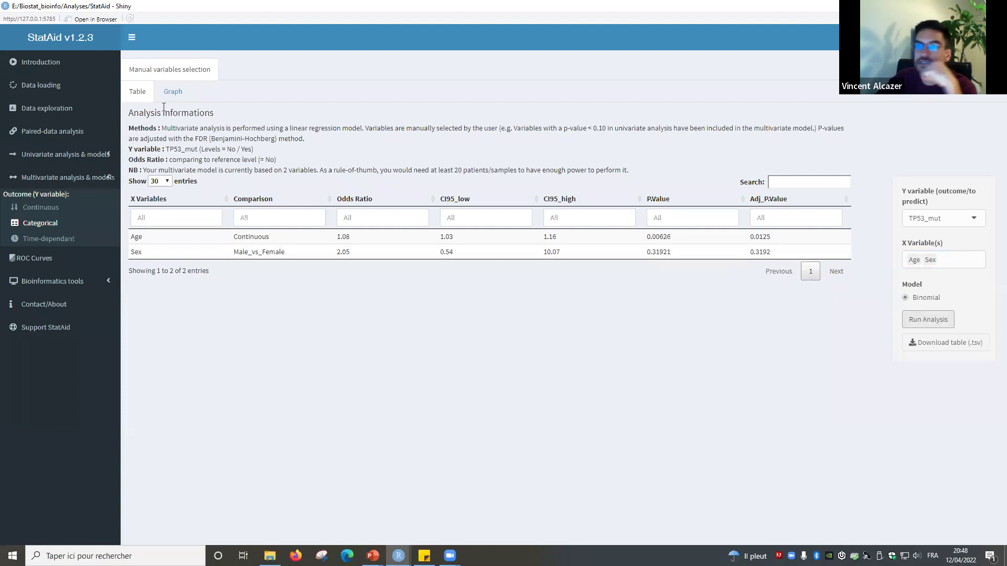
left_click(173, 91)
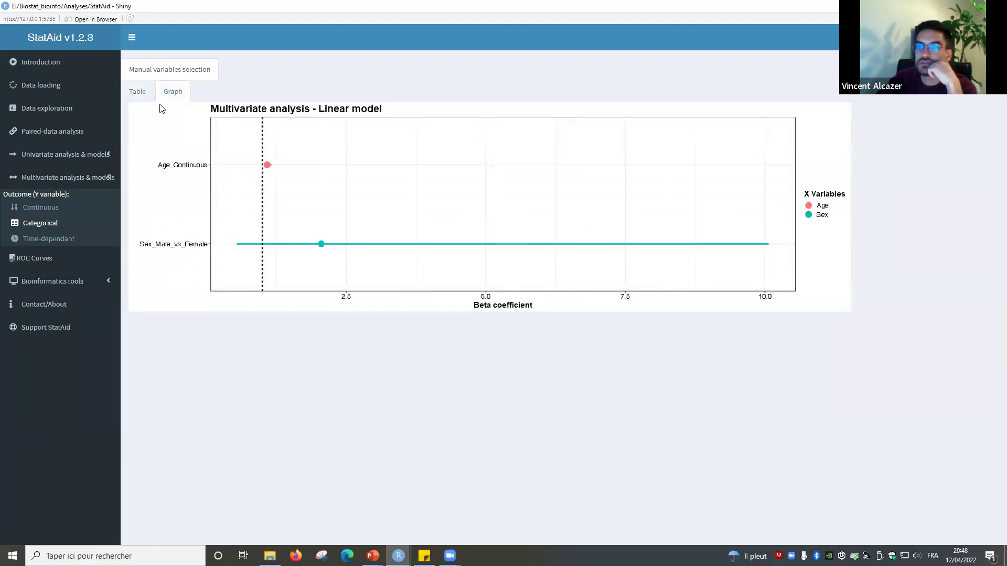
left_click(139, 94)
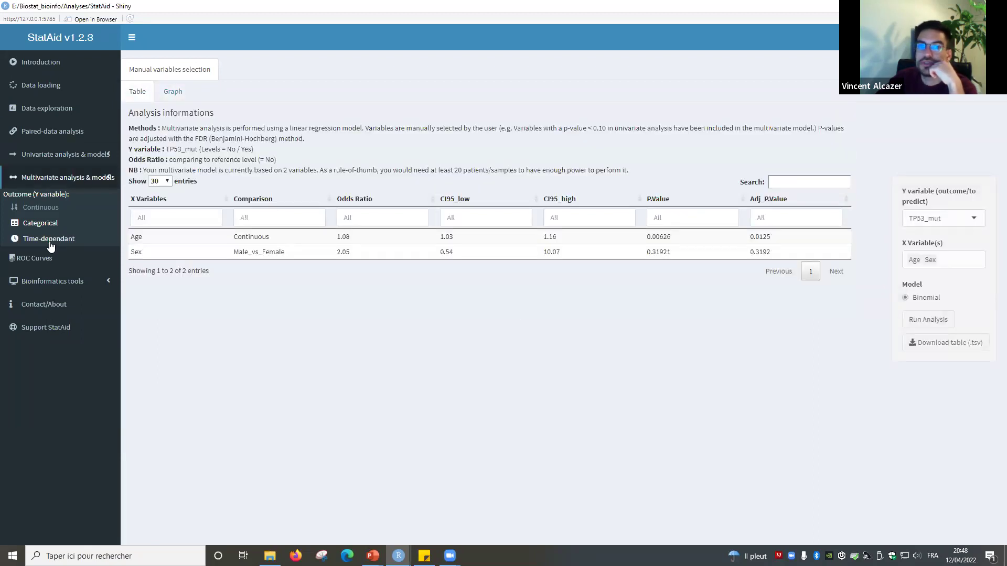
- Open the multivariate analysis for time-dependent outcomes and set the time column to DFS_MONTHS and the status column to DFS_STATUS
left_click(51, 241)
left_click(169, 95)
left_click(146, 93)
left_click(943, 194)
left_click(928, 263)
left_click(934, 242)
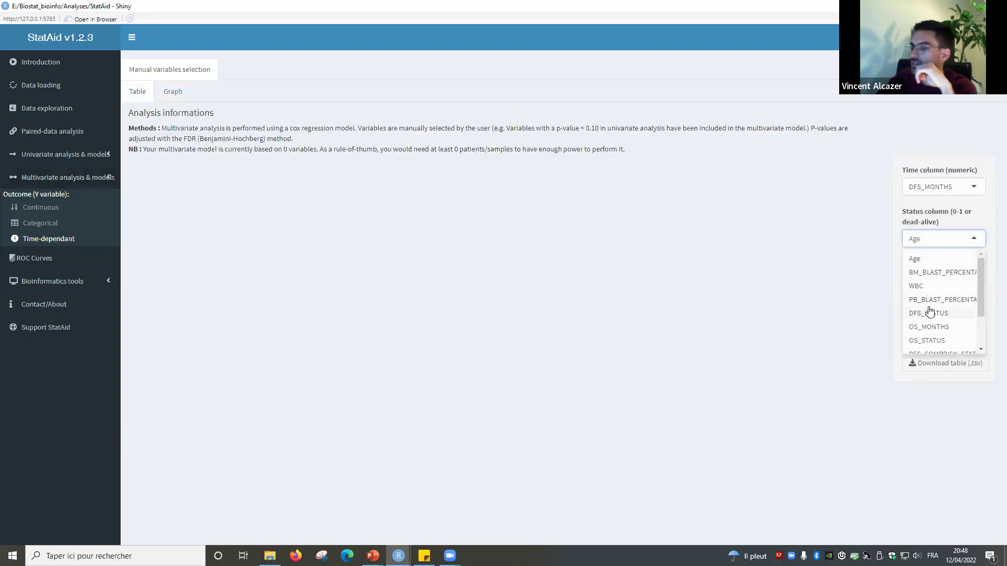
left_click(929, 313)
- Set the X variables to Sex, Age and ELN2017 and run the Cox analysis
left_click(923, 281)
left_click(928, 302)
left_click(927, 302)
left_click(929, 288)
left_click(931, 307)
left_click(960, 289)
key("BackSpace")
left_click(927, 314)
left_click(930, 340)
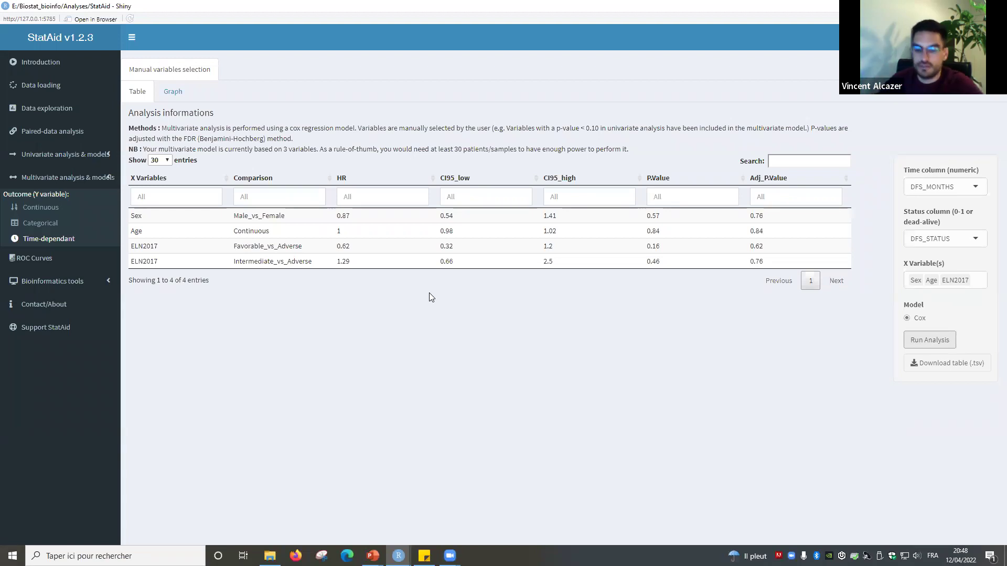
key("alt+Tab")
key("alt+Tab")
key("alt+Tab")
key("alt+Tab")
key("alt+Tab")
key("alt+Tab")
key("alt+Tab")
key("alt+Tab")
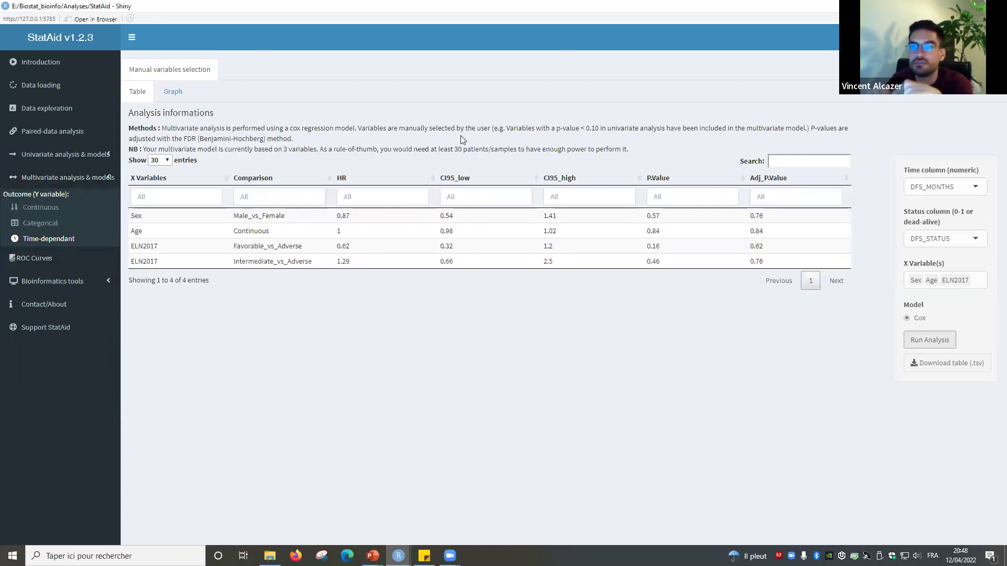
- Highlight the methods description and the sample size note above the Cox results table
left_click_drag(194, 128, 645, 149)
left_click(536, 144)
left_click_drag(183, 138, 229, 139)
left_click_drag(339, 147, 486, 148)
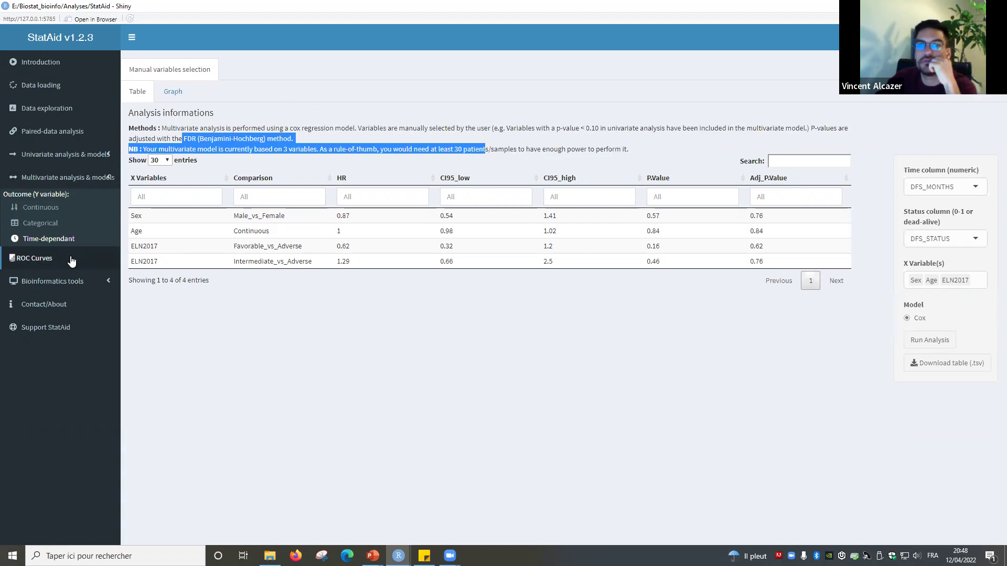
- Open the ROC curves module and set the binary Y variable to FLT3_mut
left_click(64, 259)
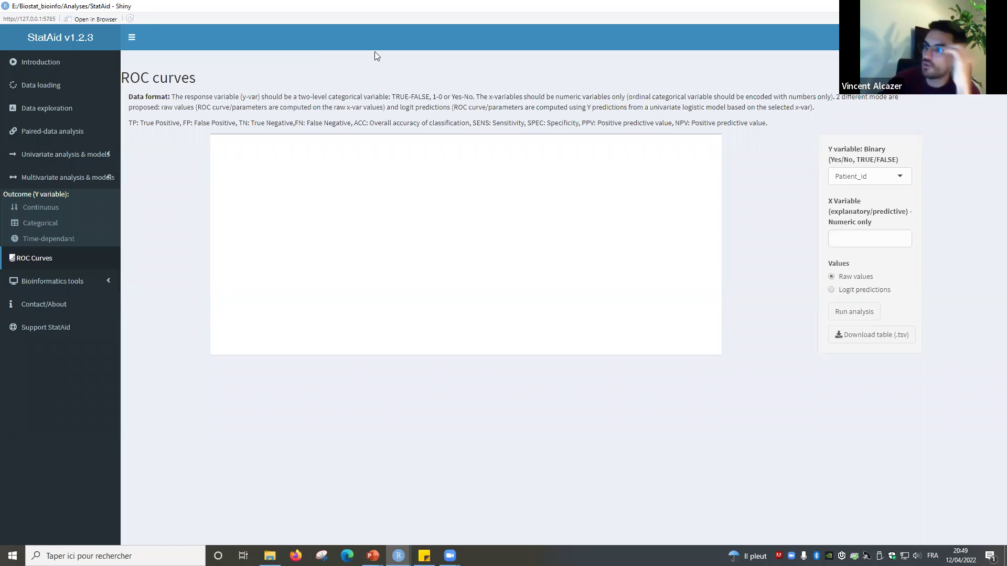
left_click(886, 178)
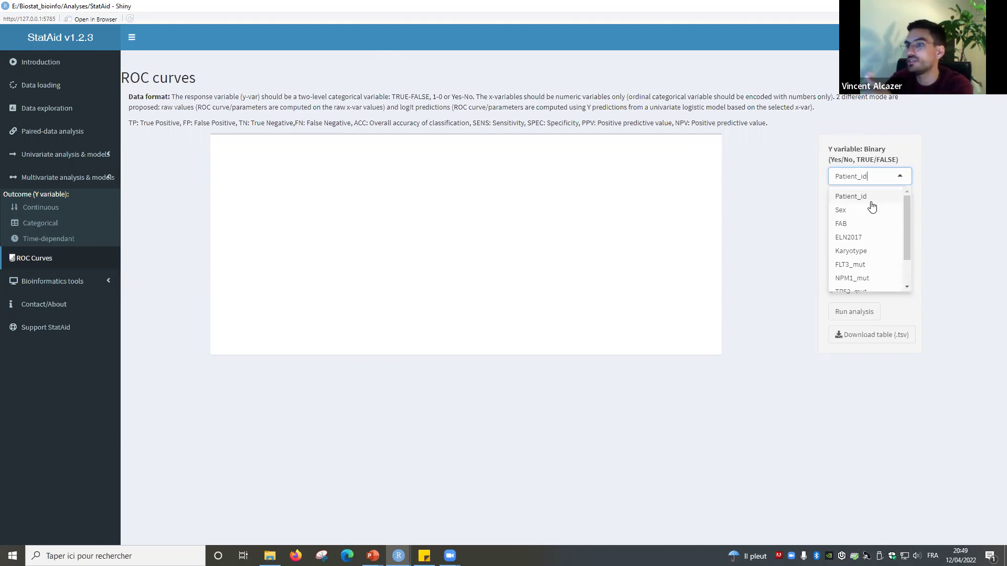
left_click(873, 264)
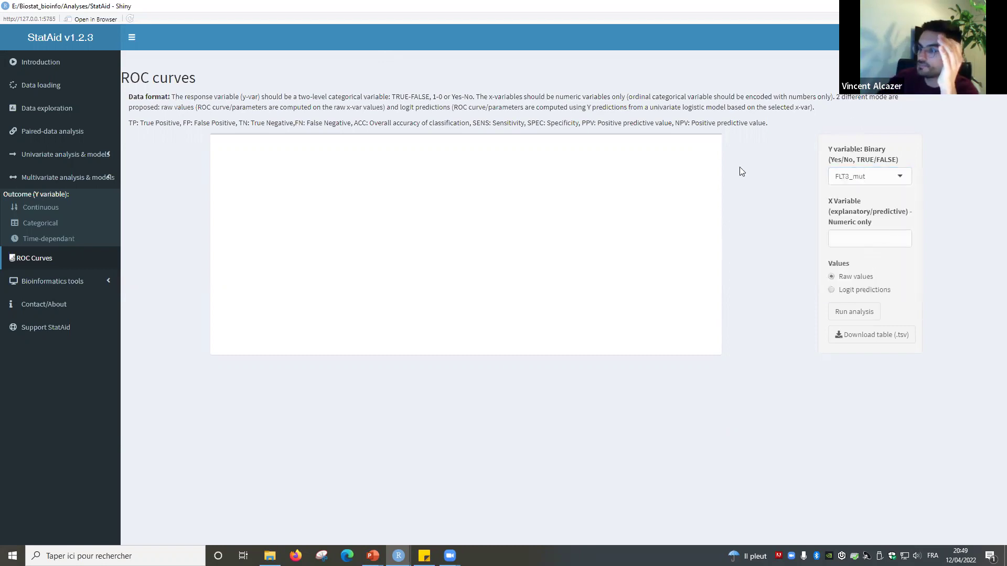
- Set the X variables to Age, WBC and BM_BLAST_PERCENTAGE and run the ROC analysis on raw values
left_click(835, 241)
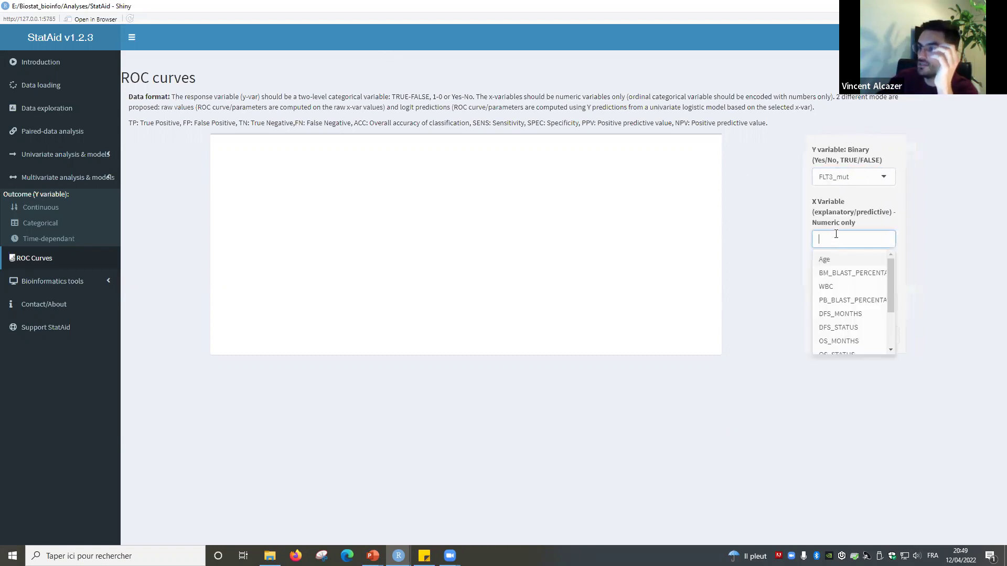
left_click(849, 261)
left_click(848, 273)
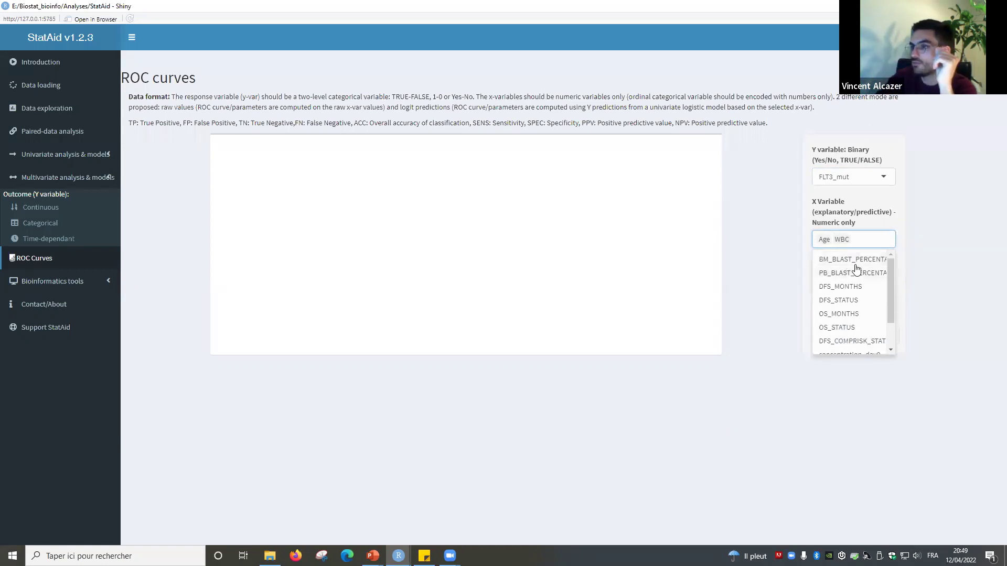
left_click(858, 259)
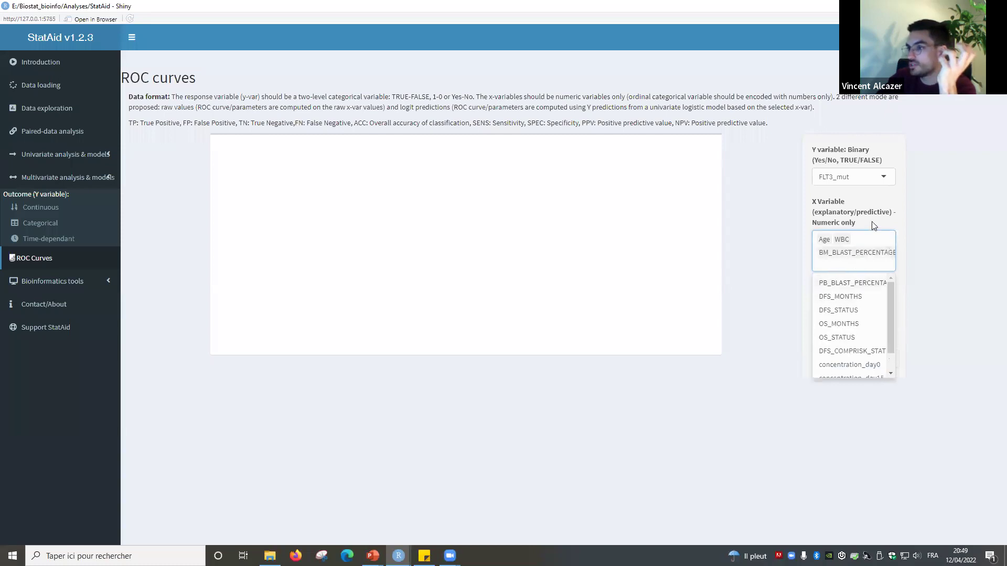
left_click(914, 311)
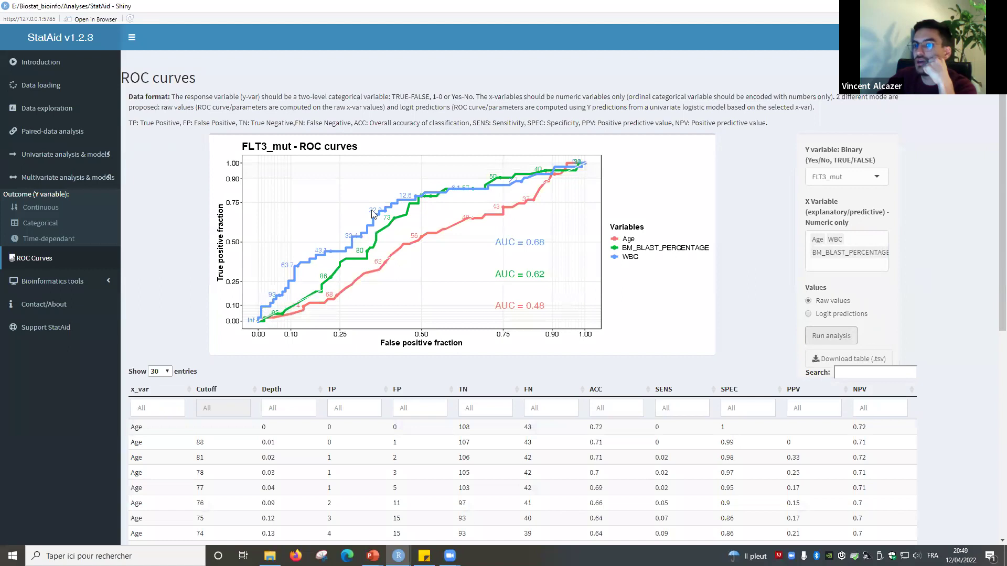
- Examine the FLT3_mut ROC curves and the table of cutoffs for the Age variable
scroll(406, 396, "down", 3)
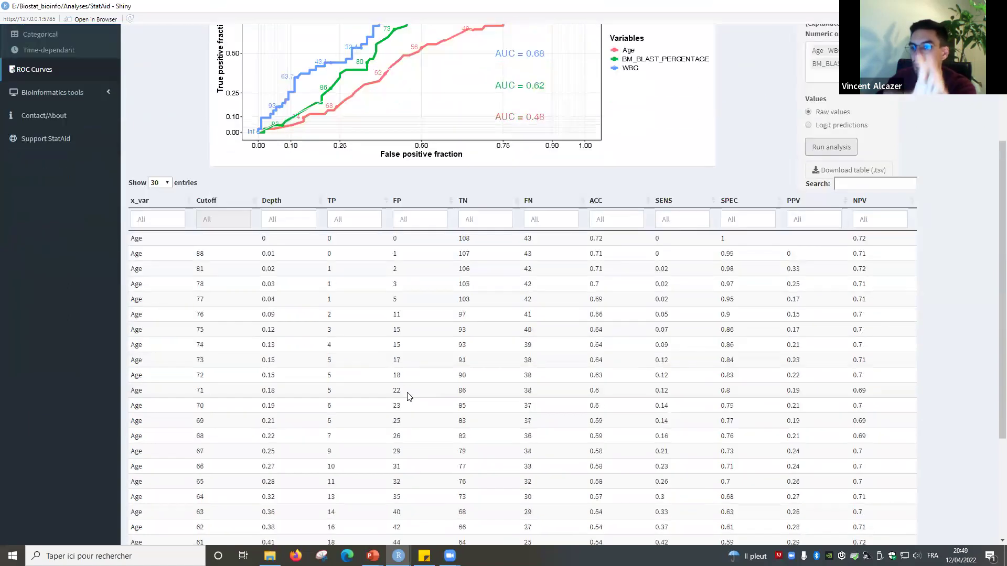
scroll(317, 319, "down", 3)
scroll(323, 315, "up", 4)
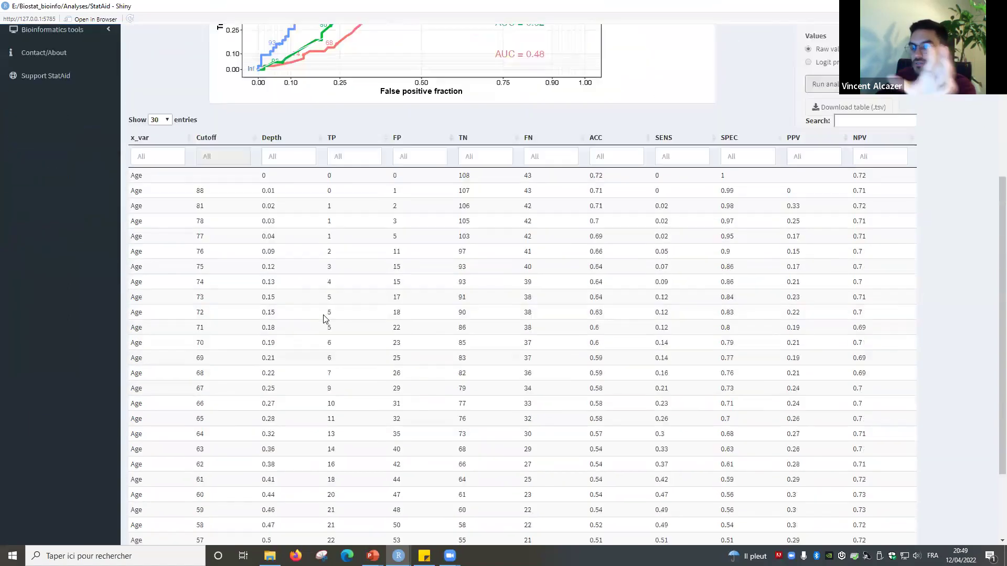
scroll(325, 309, "up", 2)
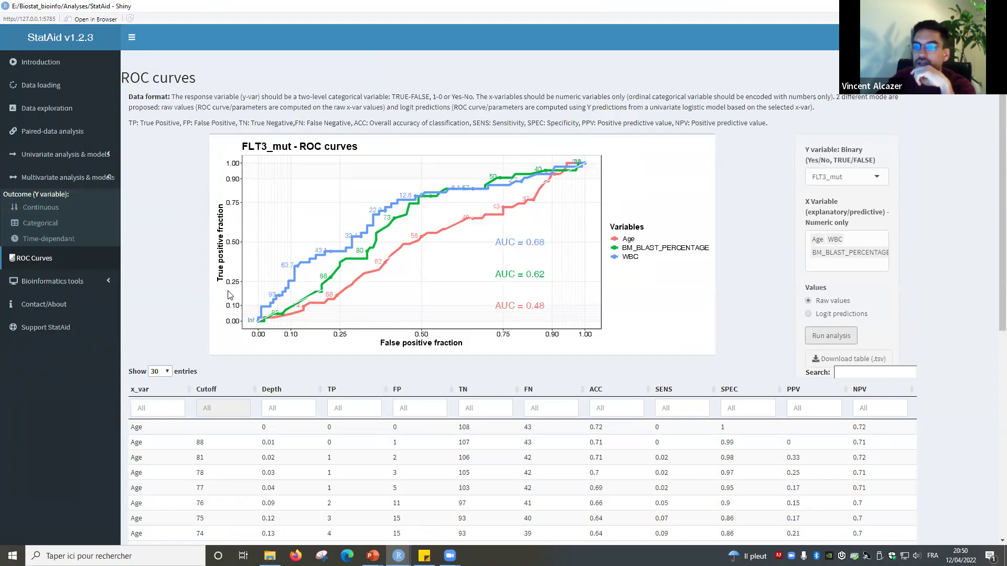
scroll(195, 315, "down", 3)
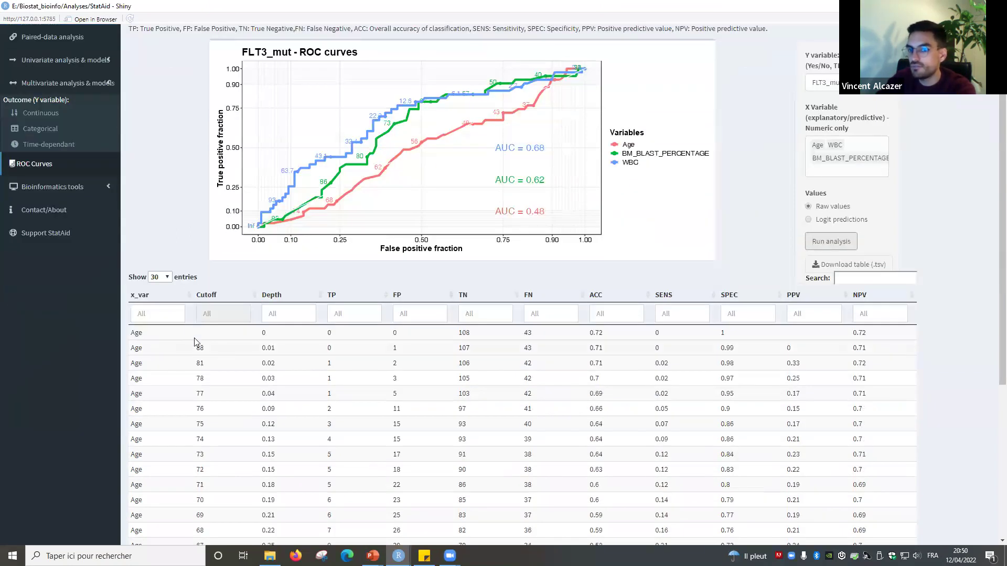
scroll(192, 310, "down", 3)
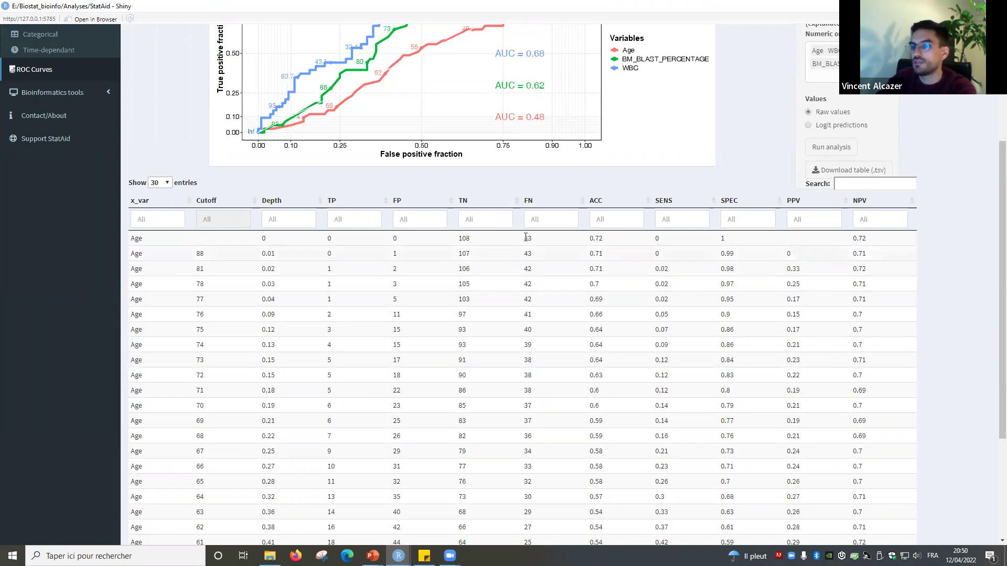
- Highlight the abbreviation definitions above the ROC plot and compare them with the performance columns of the cutoff table
scroll(496, 142, "up", 3)
left_click_drag(310, 123, 532, 124)
scroll(590, 390, "down", 2)
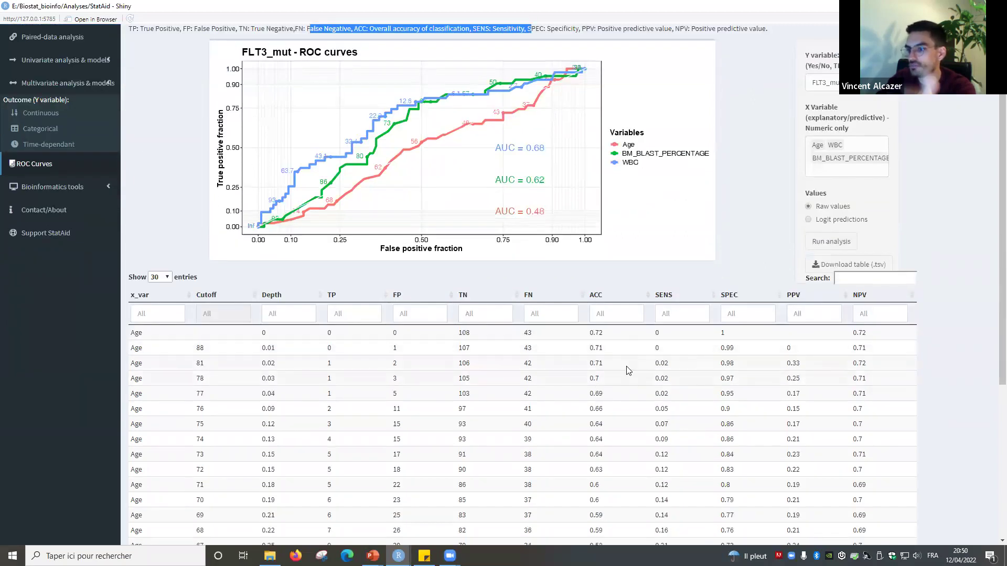
scroll(599, 370, "up", 1)
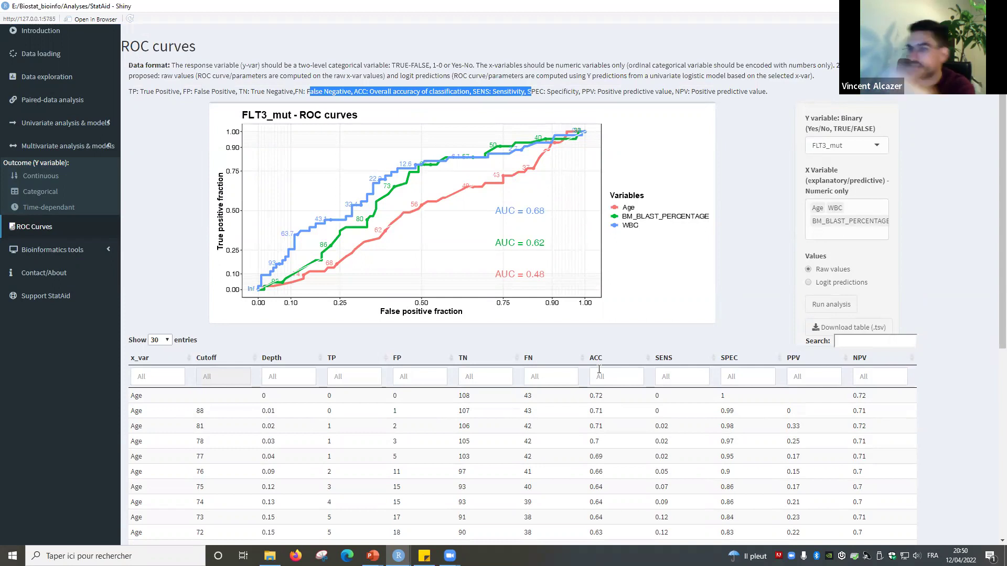
scroll(711, 393, "down", 1)
scroll(471, 239, "up", 2)
left_click(647, 122)
scroll(701, 336, "down", 2)
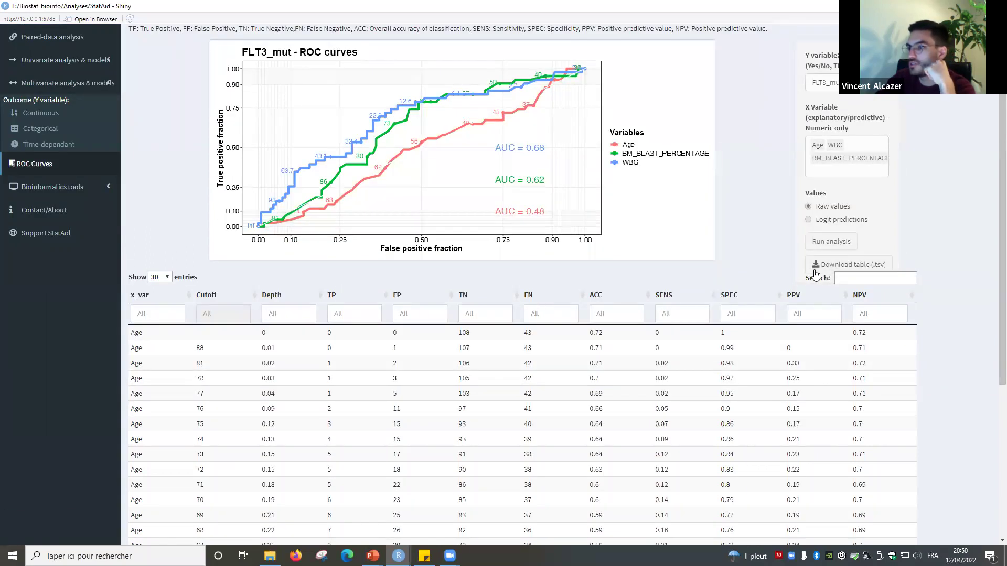
scroll(308, 348, "down", 2)
scroll(307, 349, "up", 3)
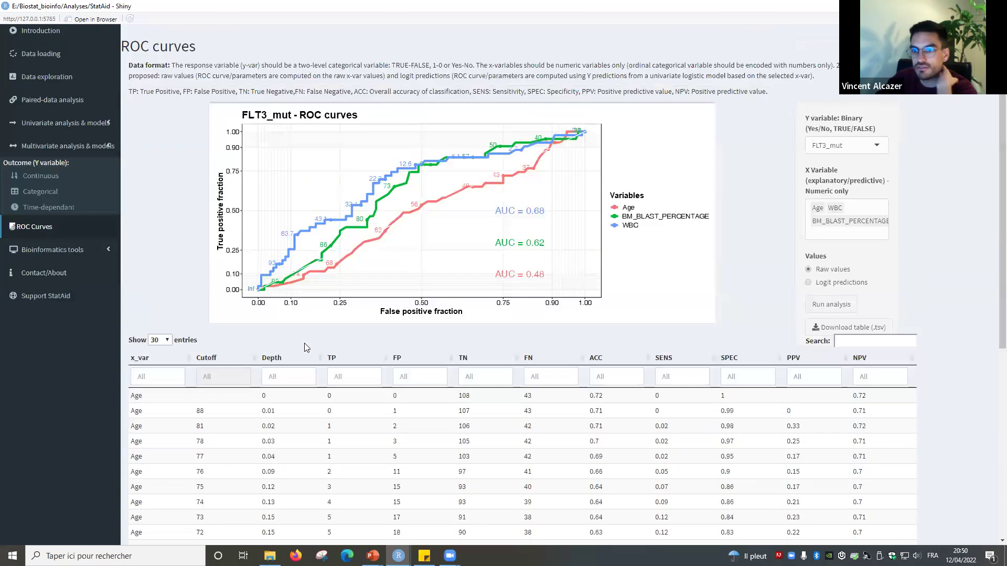
scroll(396, 402, "up", 1)
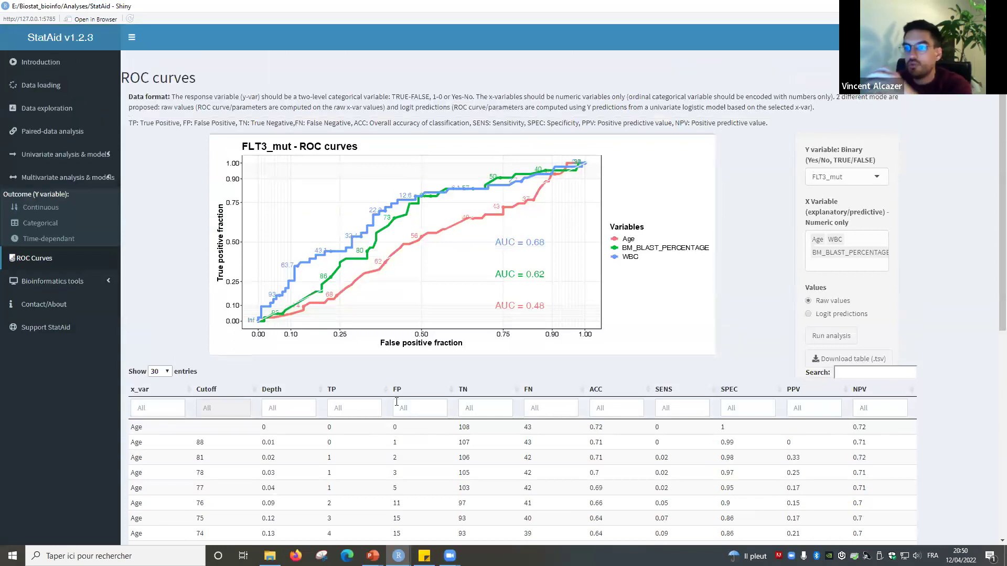